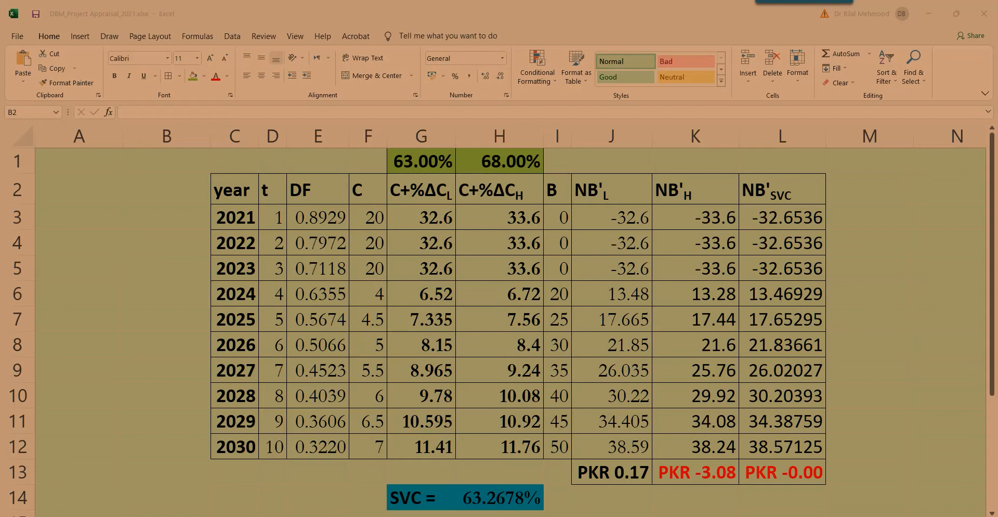
Review the year and t columns in C2:D12 of the project appraisal table.
left_click(234, 189)
left_click_drag(235, 190, 273, 446)
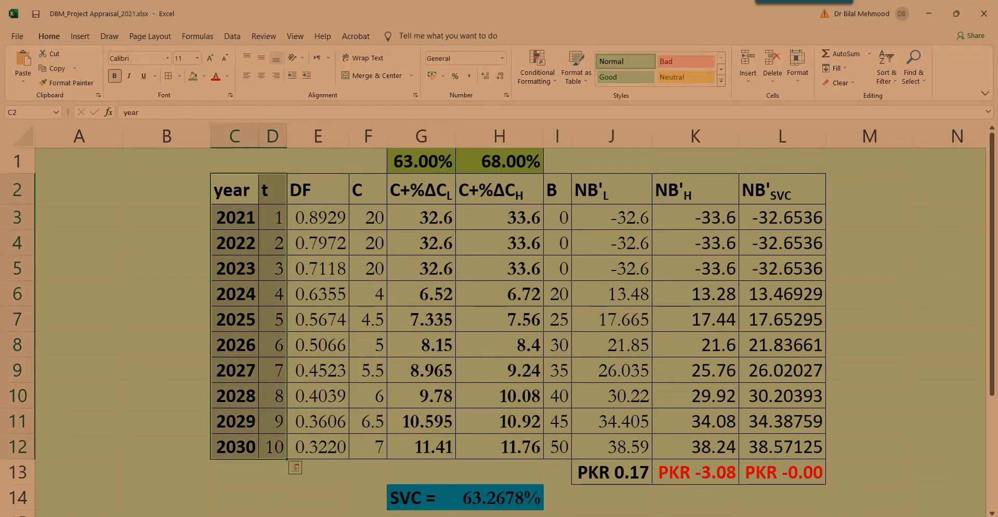
key("Left")
key("Right")
key("Right")
key("shift+Down")
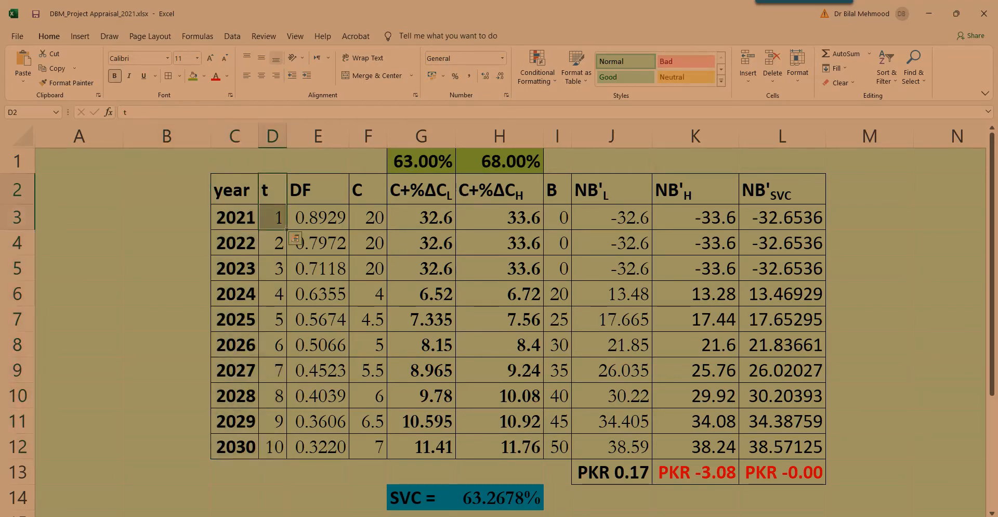
Review the discount factors listed under DF in column E.
key("Right")
key("shift+Down")
key("shift+Down")
key("shift+Down")
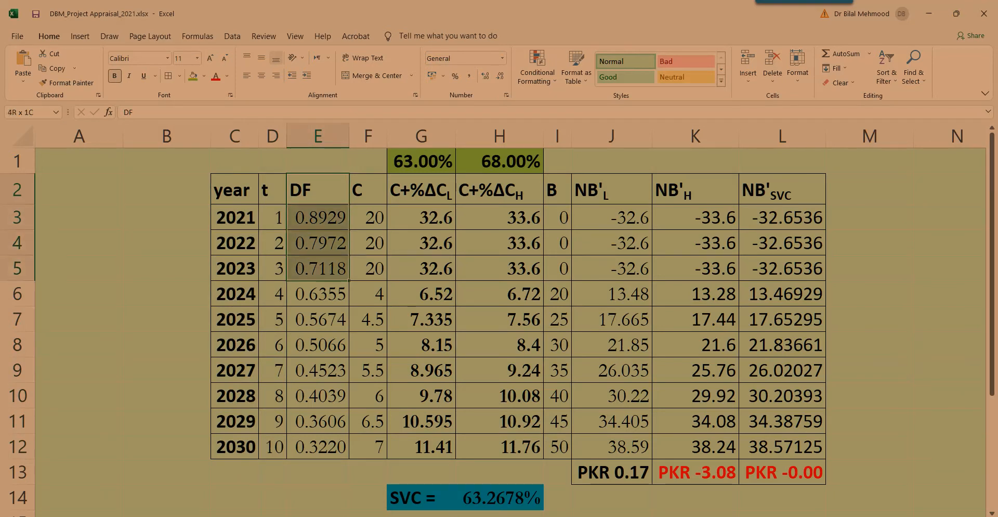
key("shift+Down")
key("shift+Down")
key("shift+Down")
key("shift+Down")
key("shift+Down")
key("shift+Down")
Review the base costs listed under C in column F for all project years.
key("Right")
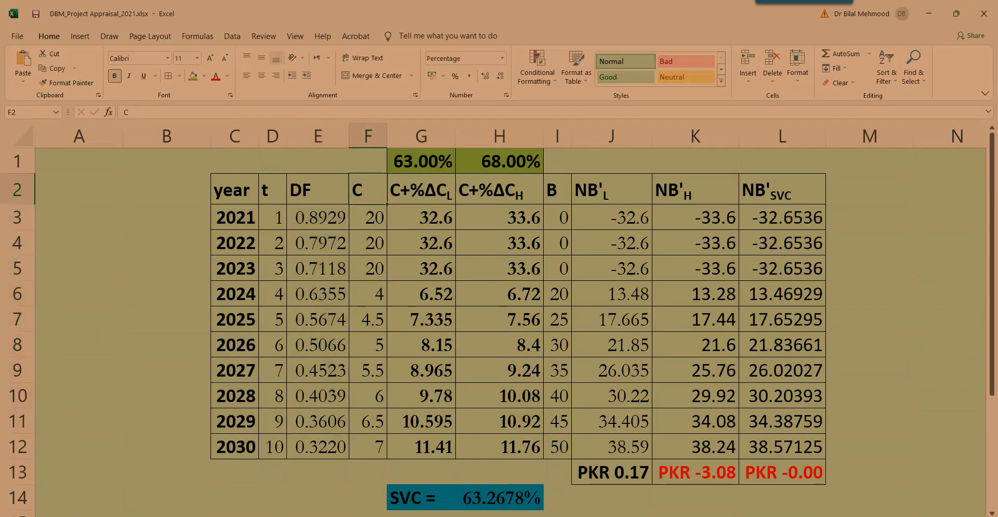
key("shift+Down")
key("shift+Down")
key("shift+Down")
key("shift+Down")
key("shift+Down")
key("shift+Down")
key("shift+Down")
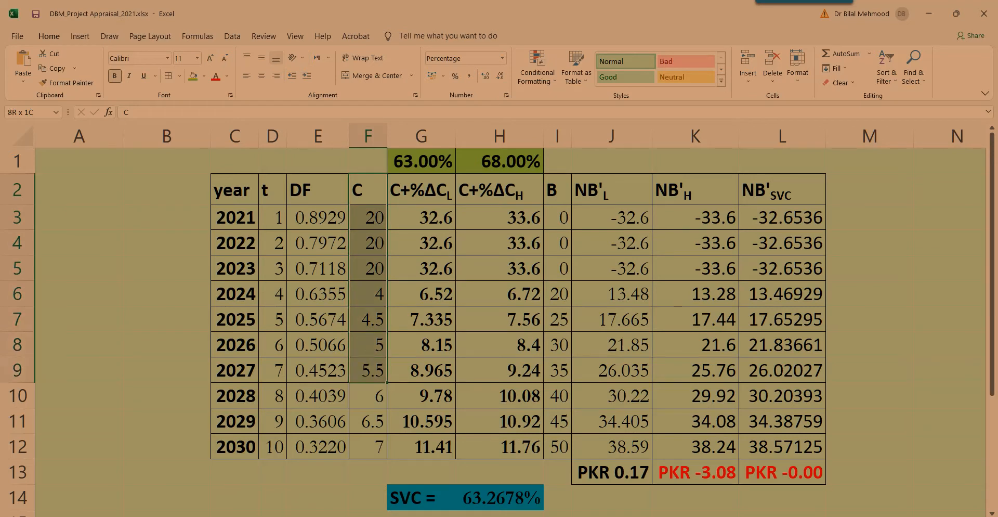
key("shift+Down")
key("shift+Down")
key("shift+Down")
key("shift+Down")
Review the benefits listed under B in column I for all project years.
key("Right")
key("Right")
key("Right")
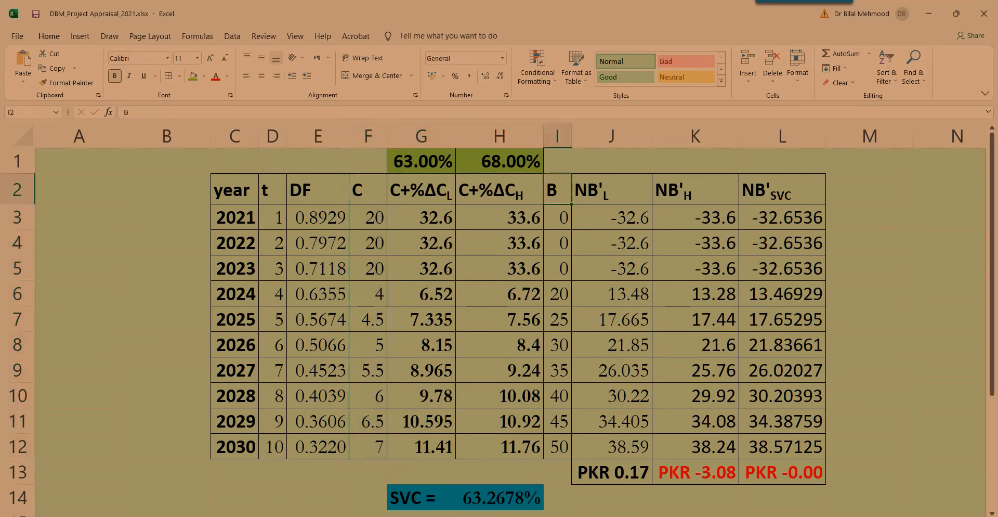
key("shift+Down")
key("shift+Down")
key("shift+Down")
key("shift+Down")
key("shift+Down")
key("shift+Down")
key("shift+Down")
key("shift+Down")
key("shift+Down")
key("shift+Down")
key("shift+Down")
Examine the +%ΔCL part of the low-cost-increase heading in G2.
key("Up")
key("Down")
key("Left")
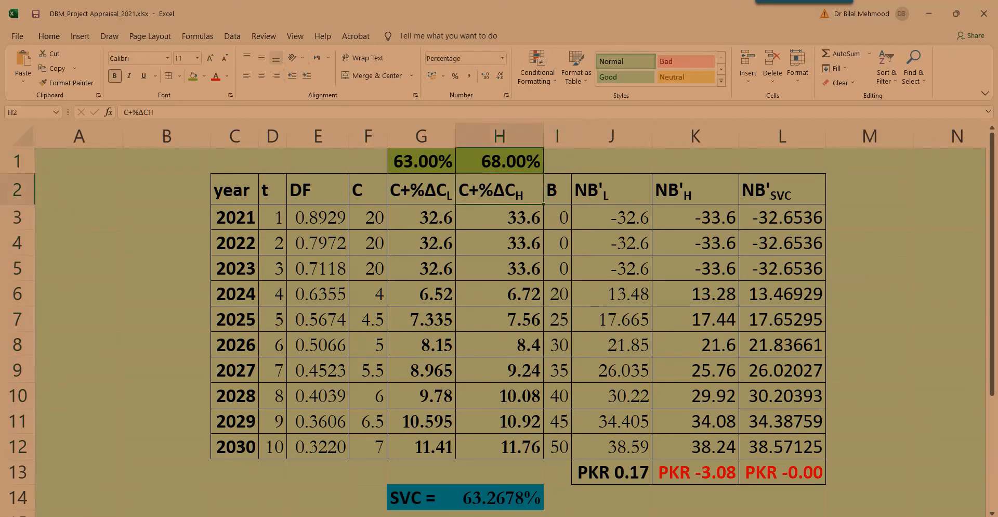
key("Left")
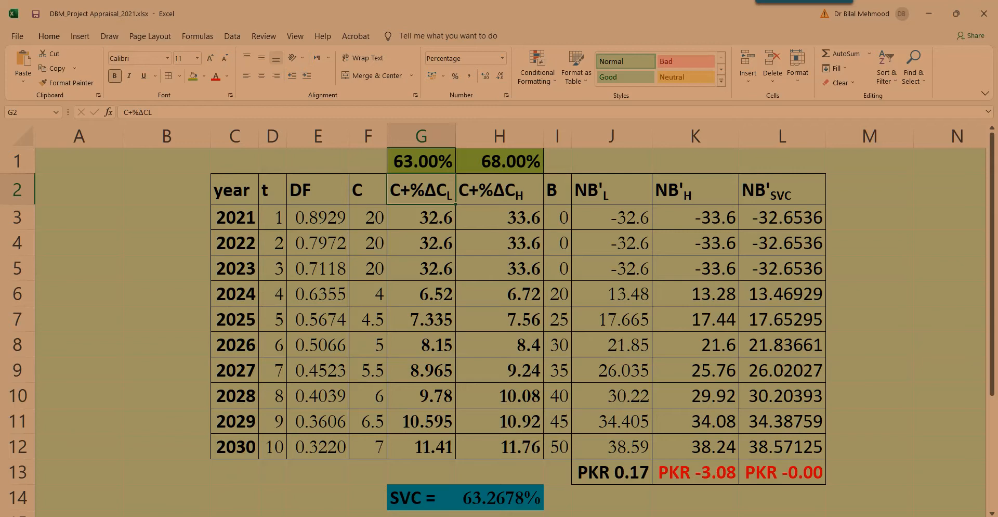
key("F2")
key("Left")
key("Left")
key("Left")
key("Left")
key("Left")
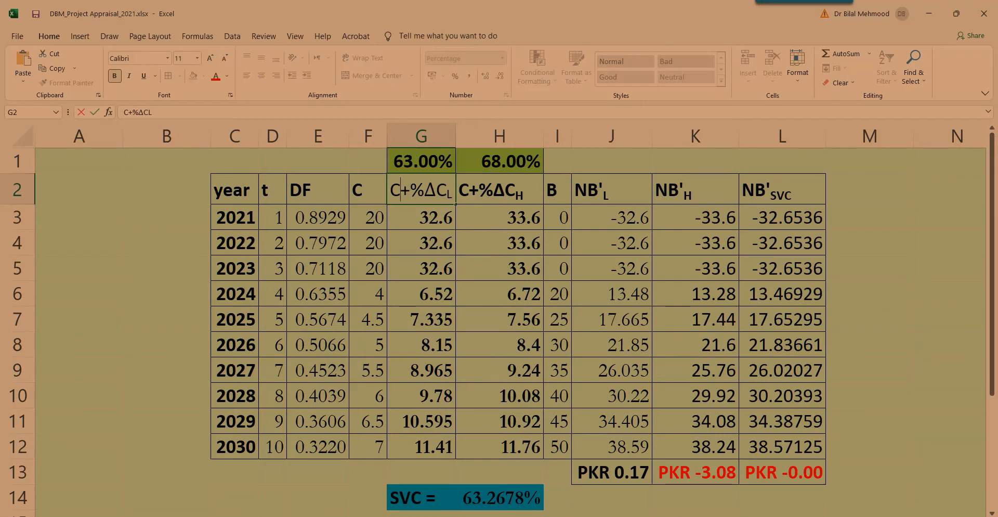
key("shift+Right")
key("shift+Right")
key("shift+Right")
key("shift+Right")
key("shift+Right")
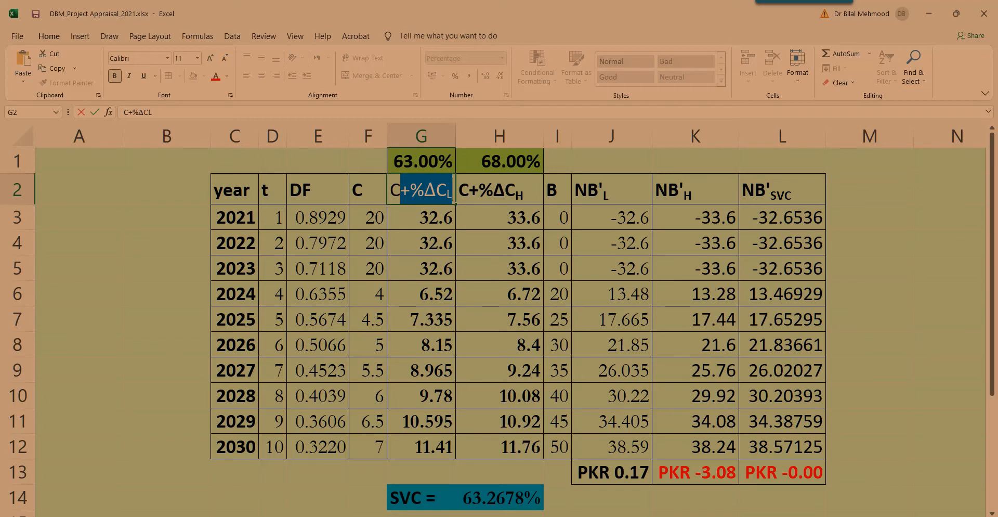
key("Escape")
Examine the +%ΔCH part of the high-cost-increase heading in H2.
key("Right")
key("F2")
key("shift+Left")
key("shift+Left")
key("shift+Left")
key("shift+Left")
key("shift+Left")
key("shift+Left")
key("shift+Right")
key("shift+Right")
key("shift+Right")
key("shift+Right")
key("shift+Right")
key("shift+Left")
key("shift+Left")
key("shift+Left")
key("shift+Left")
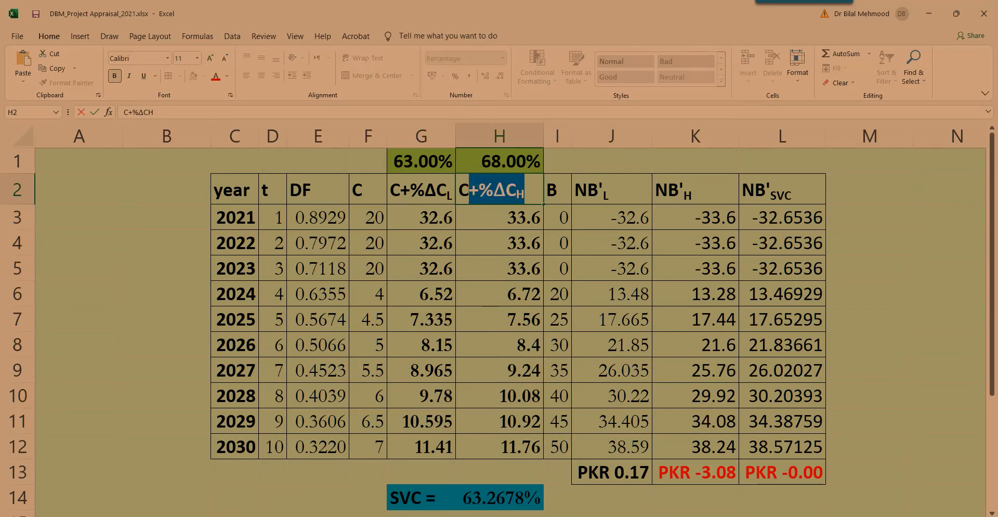
key("Left")
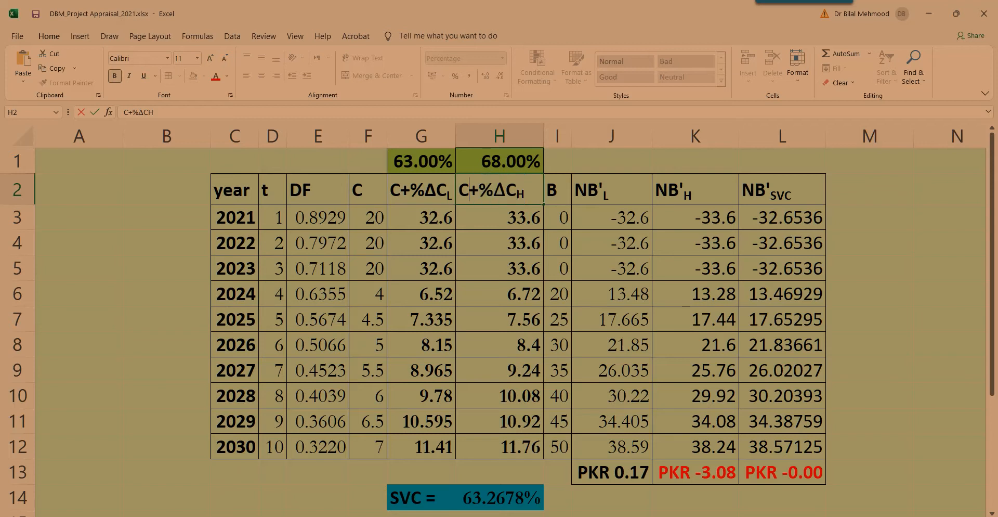
key("Tab")
Compare the low and high cost increase percentages in G1 and H1.
key("Left")
key("Left")
key("Down")
key("Up")
key("Up")
key("shift+Right")
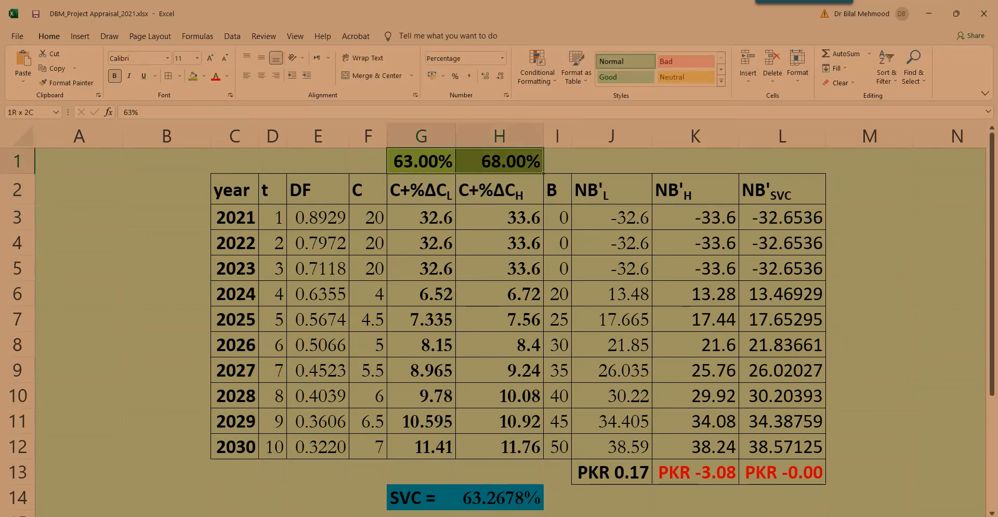
key("Left")
key("Right")
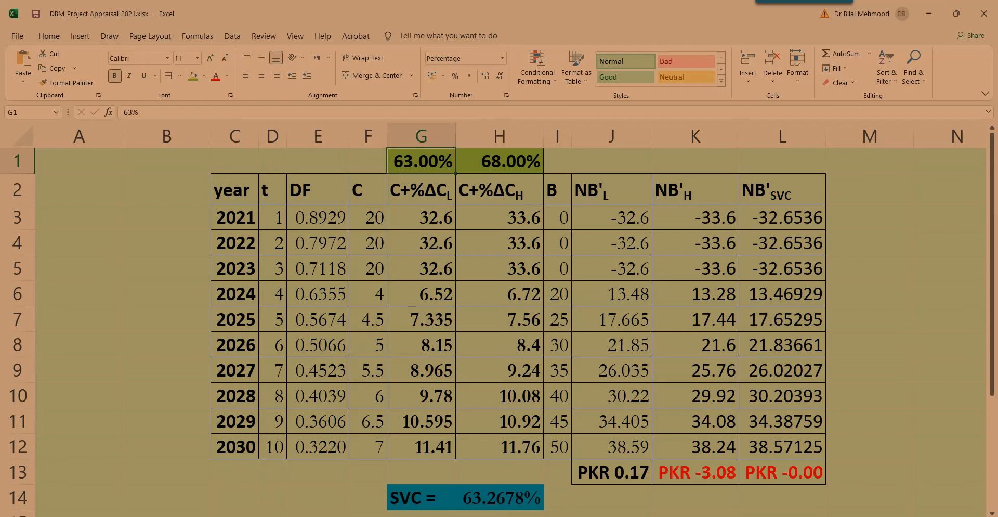
left_click(499, 161)
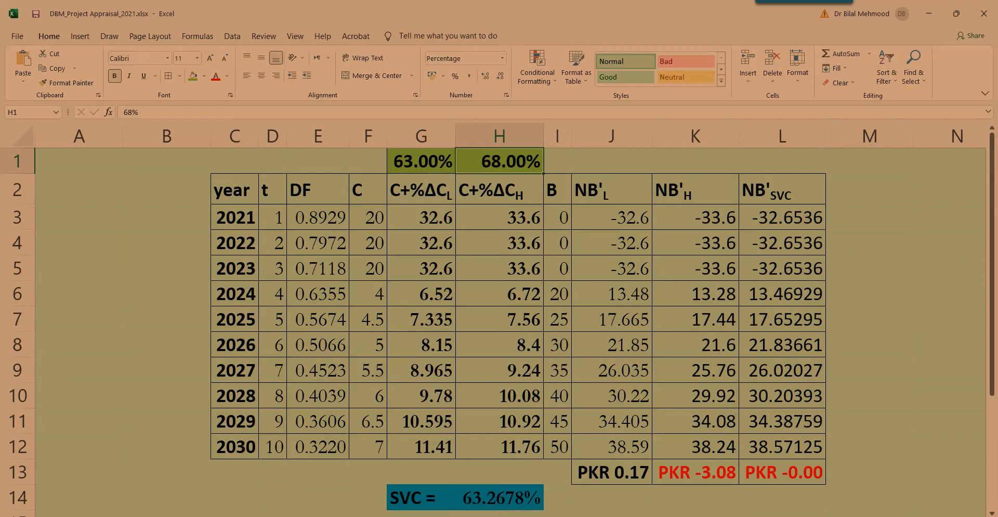
left_click(421, 161)
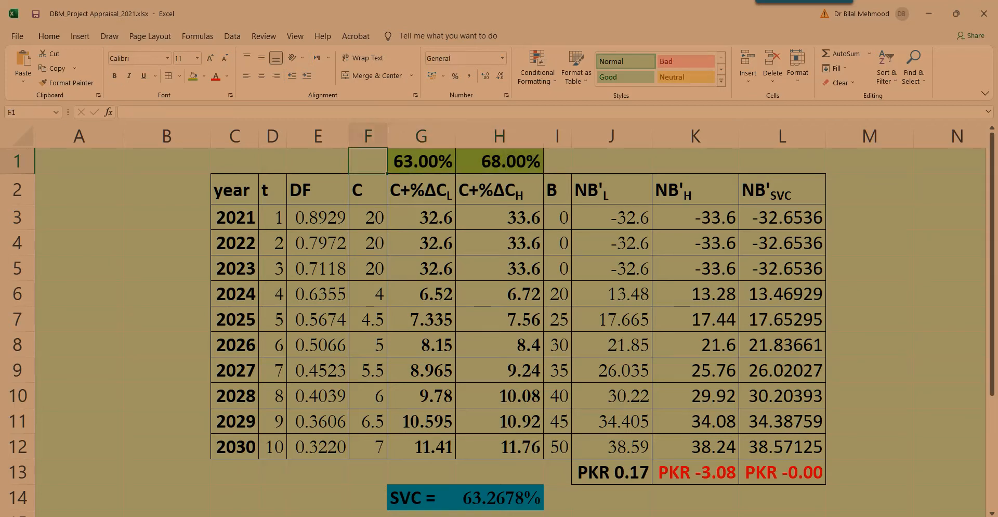
key("shift+Right")
key("shift+Right")
key("shift+Left")
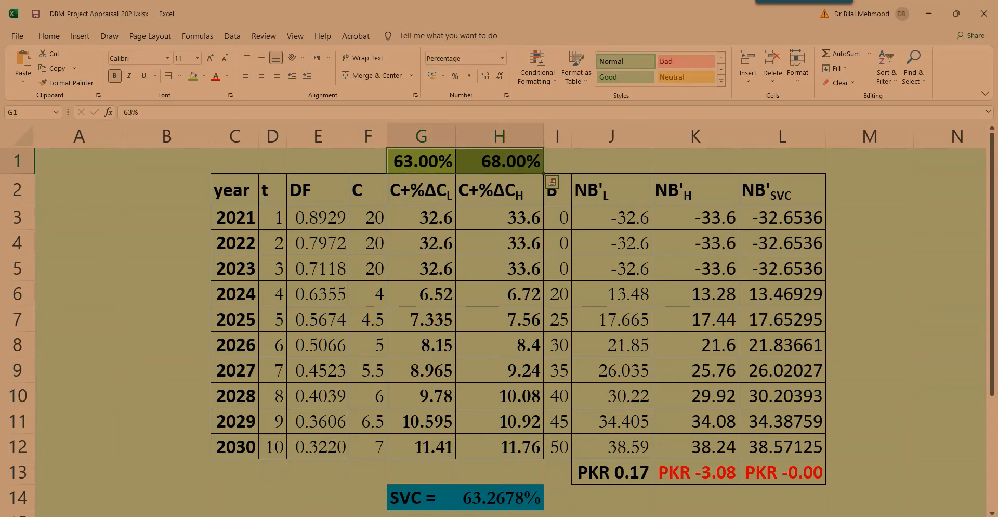
key("Left")
key("Right")
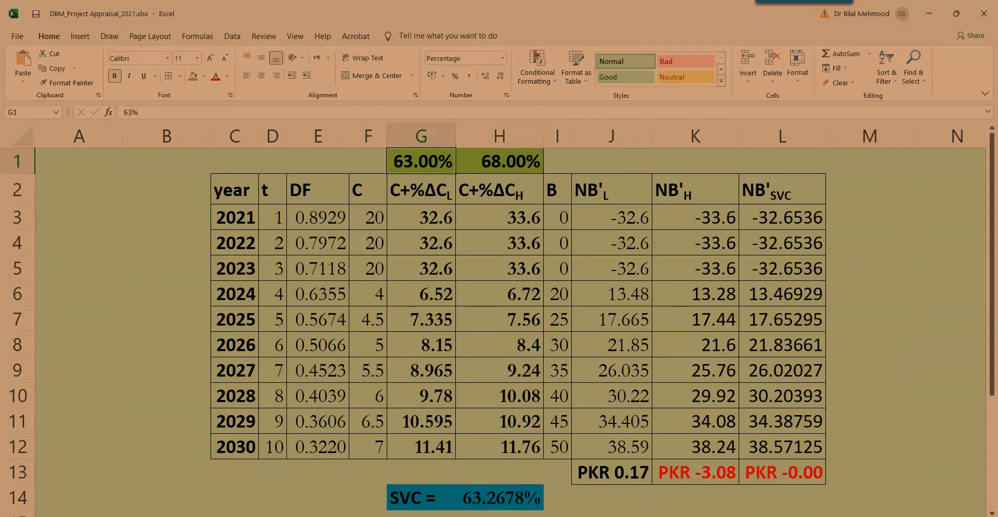
Inspect the formula in G3, tracing its base cost reference F3 and its absolute percentage reference $G$1.
key("Down")
key("Down")
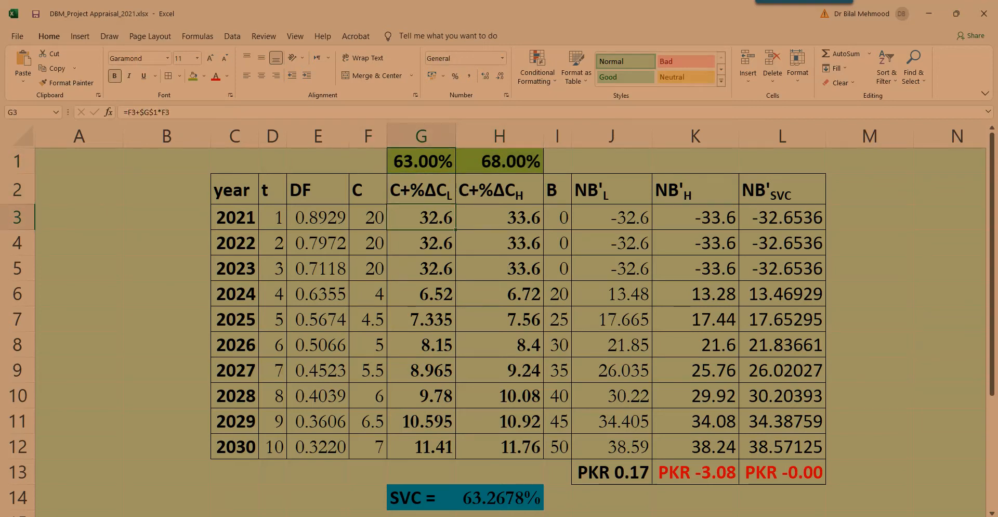
key("Up")
key("Up")
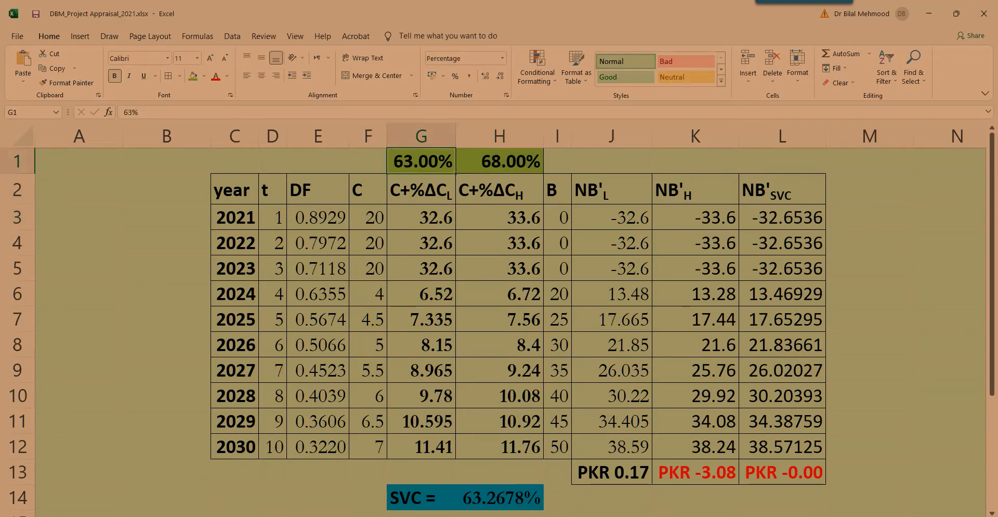
key("Down")
key("Down")
key("F2")
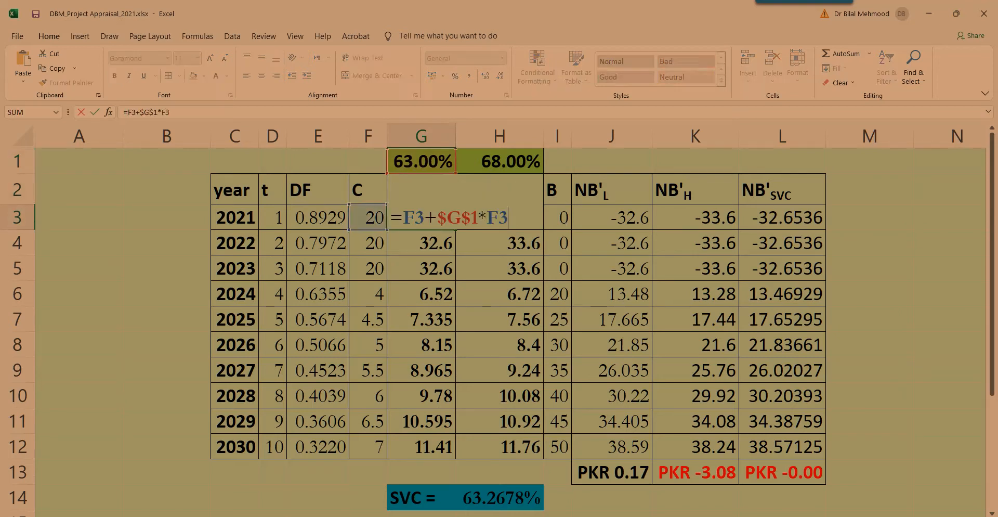
key("Left")
key("Left")
key("Left")
key("Left")
key("Left")
key("Left")
key("Left")
key("Left")
key("Left")
key("Left")
key("Right")
key("shift+Right")
key("shift+Right")
key("Right")
key("Right")
key("shift+End")
key("shift+Left")
key("shift+Left")
key("shift+Left")
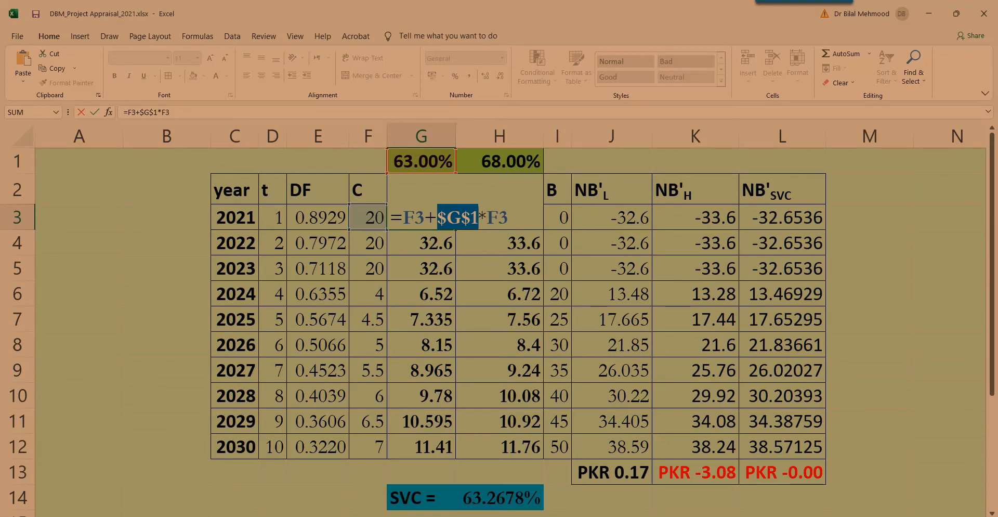
Examine the $G$1*F3 increment and the whole F3+$G$1*F3 expression in G3, leaving the formula without editing it.
key("Right")
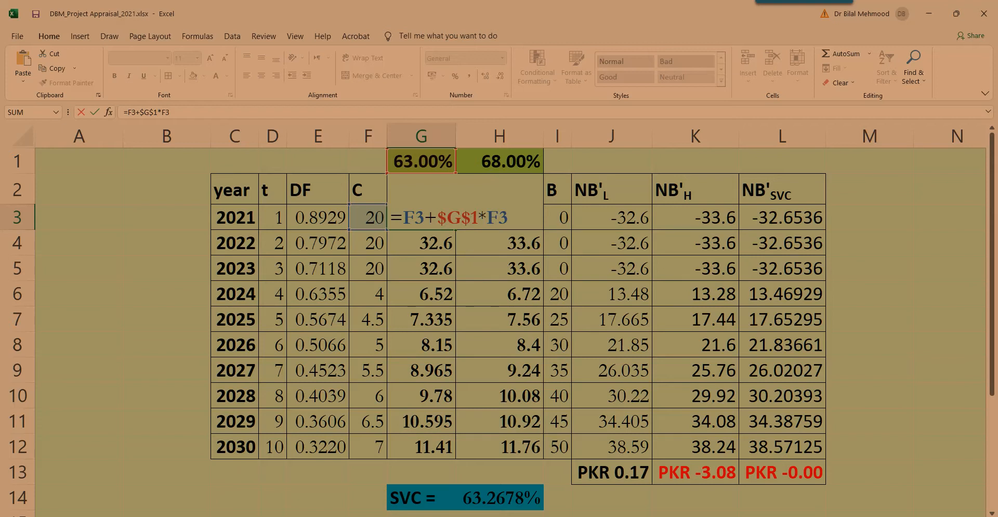
key("shift+Left")
key("shift+Left")
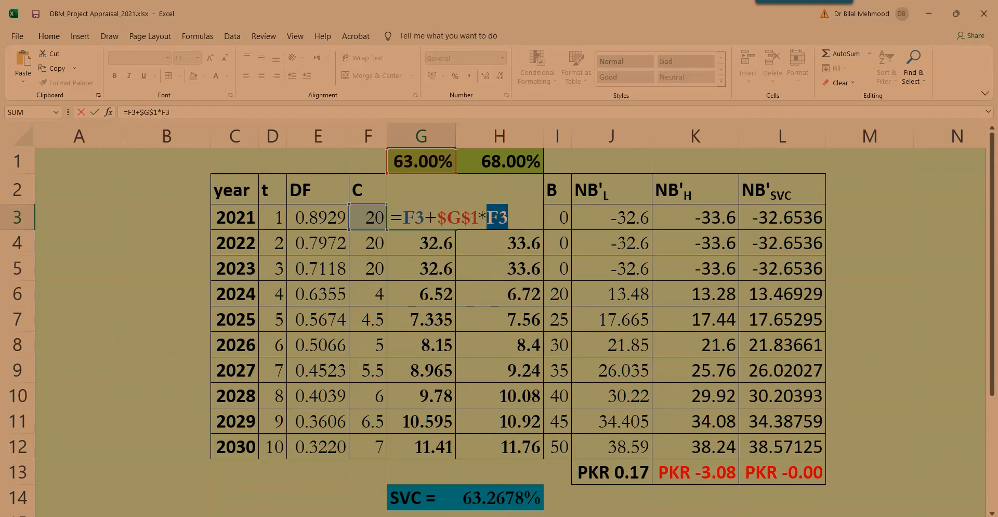
key("Left")
key("Right")
key("Right")
key("shift+Left")
key("shift+Left")
key("shift+Left")
key("Left")
key("shift+Left")
key("shift+Left")
key("shift+Left")
key("shift+Left")
key("Right")
key("Right")
key("Right")
key("Right")
key("shift+Left")
key("shift+Left")
key("shift+Left")
key("shift+Right")
key("shift+Left")
key("shift+Left")
key("shift+Left")
key("shift+Left")
key("shift+Left")
key("shift+Left")
key("shift+Left")
key("shift+Left")
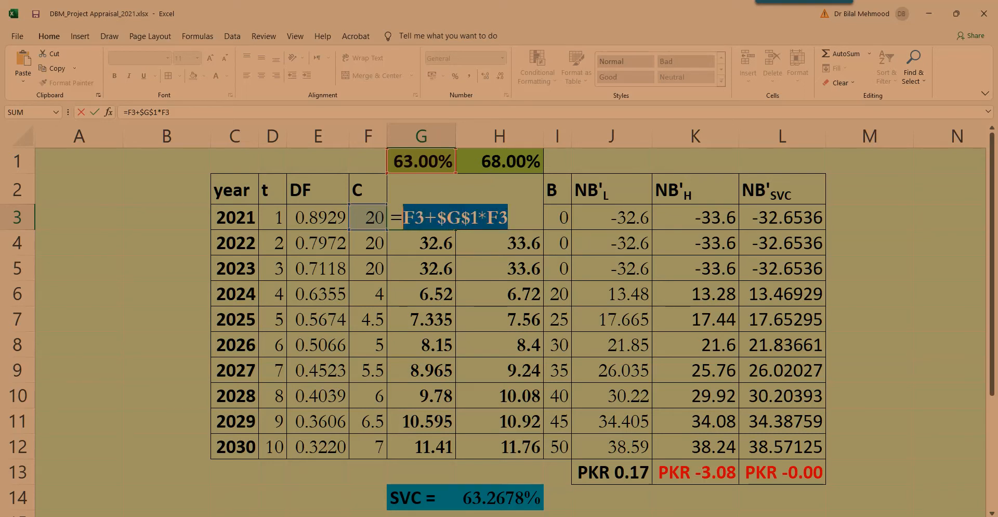
key("Escape")
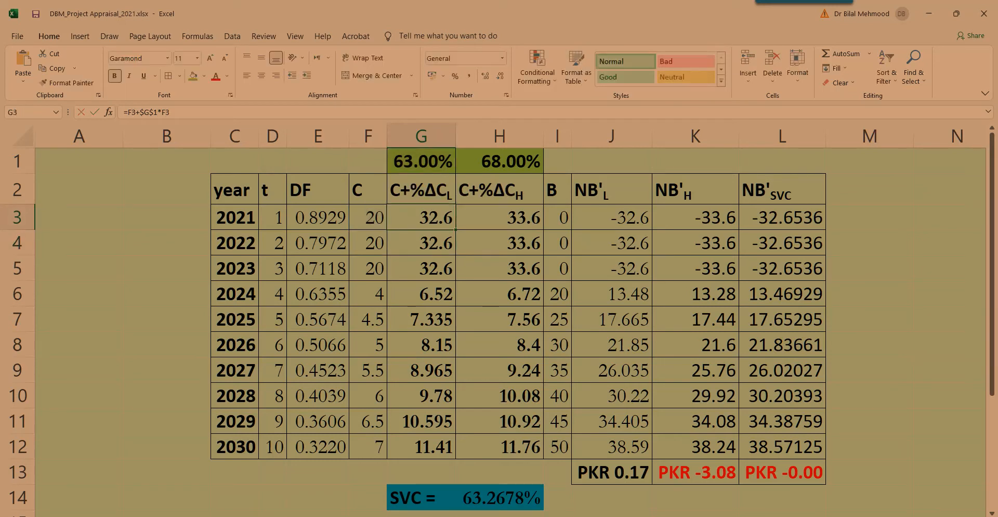
Compare the 2021 base cost in F3 with the increased cost in G3, and inspect the formulas in G4 through G6.
key("Left")
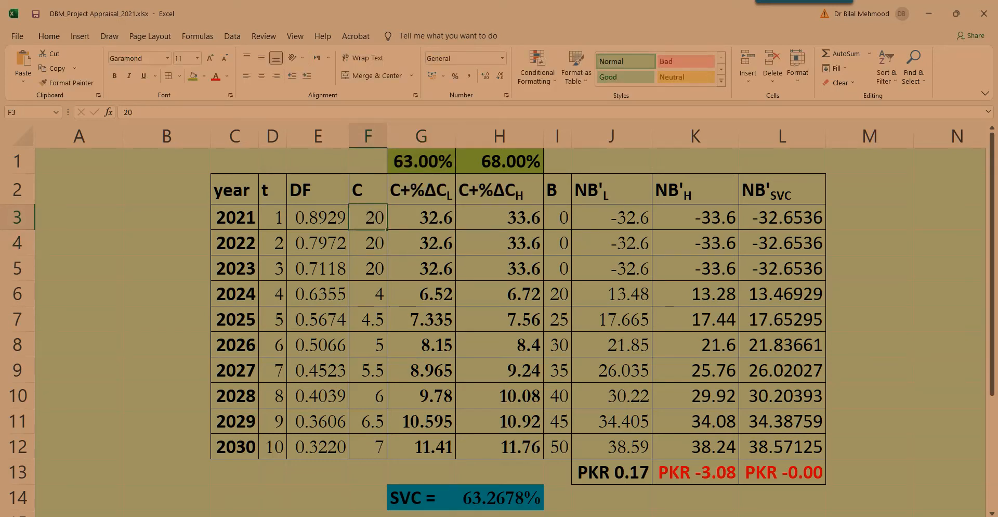
key("shift+Right")
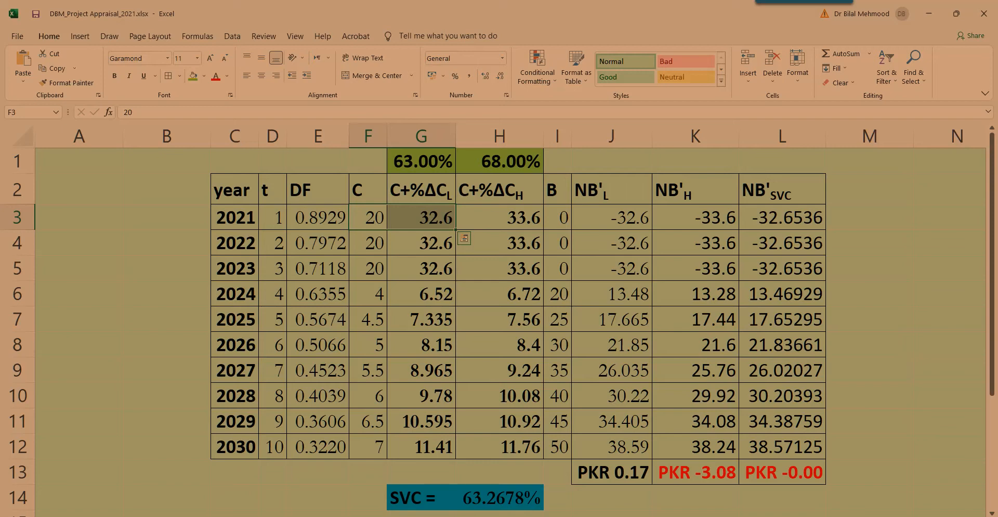
key("Down")
key("Right")
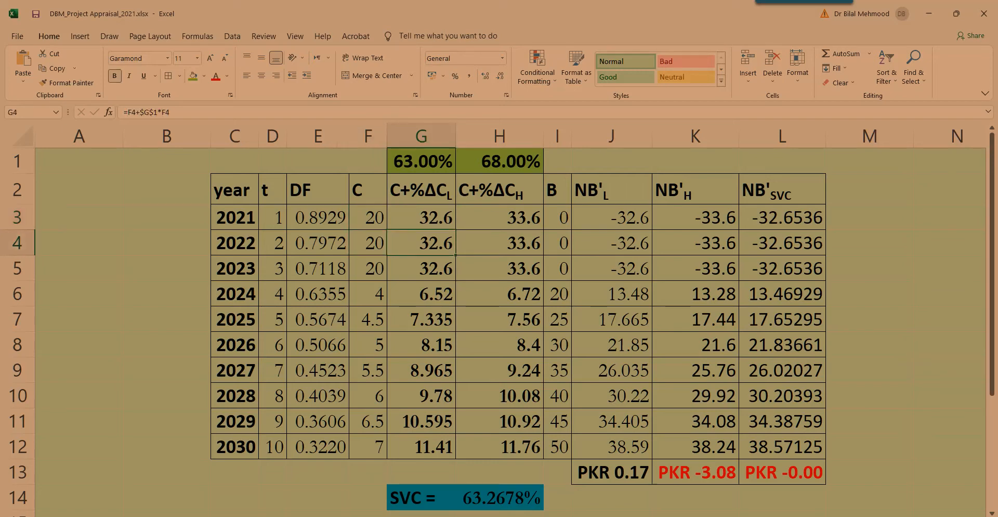
key("F2")
key("Escape")
key("Down")
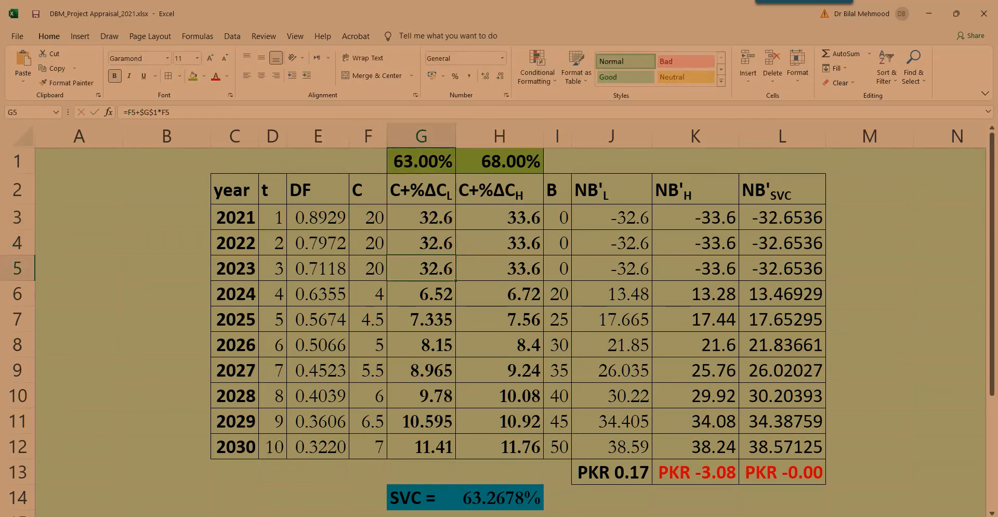
key("Down")
key("F2")
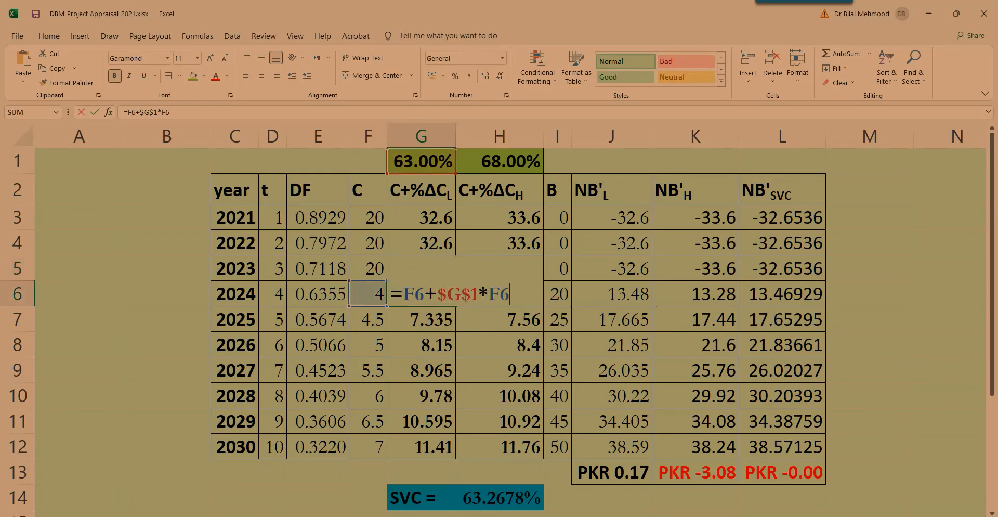
key("Escape")
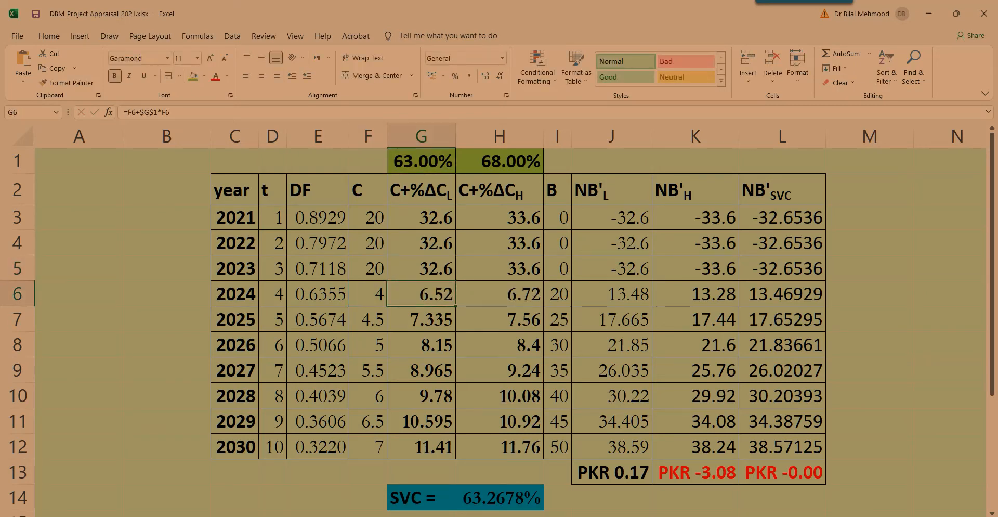
Look back at the heading of the low cost increase column in G2.
key("Up")
key("Up")
key("Up")
key("Up")
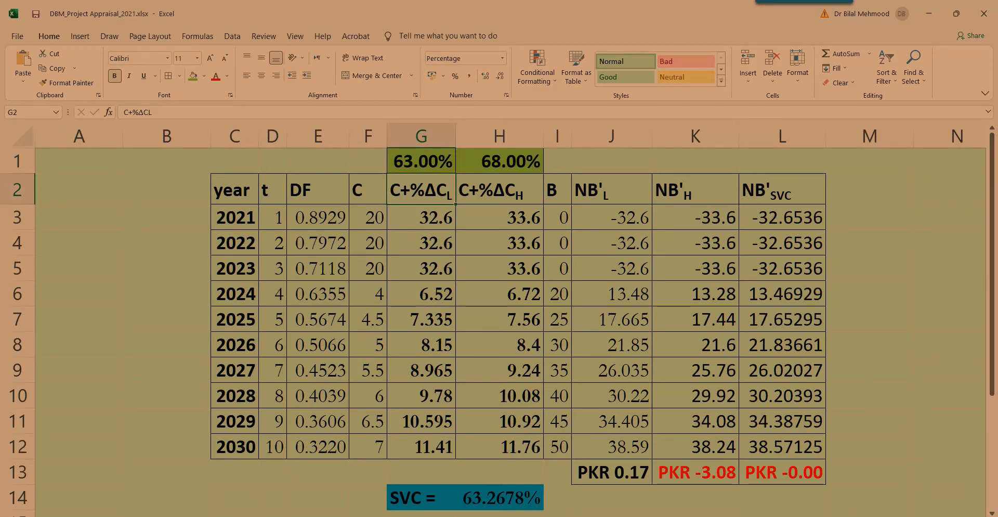
Inspect the 2024 increased cost formula in G6, tracing its F6 base cost reference and absolute $G$1 percentage reference.
key("Down")
key("Down")
key("Down")
key("Down")
key("F2")
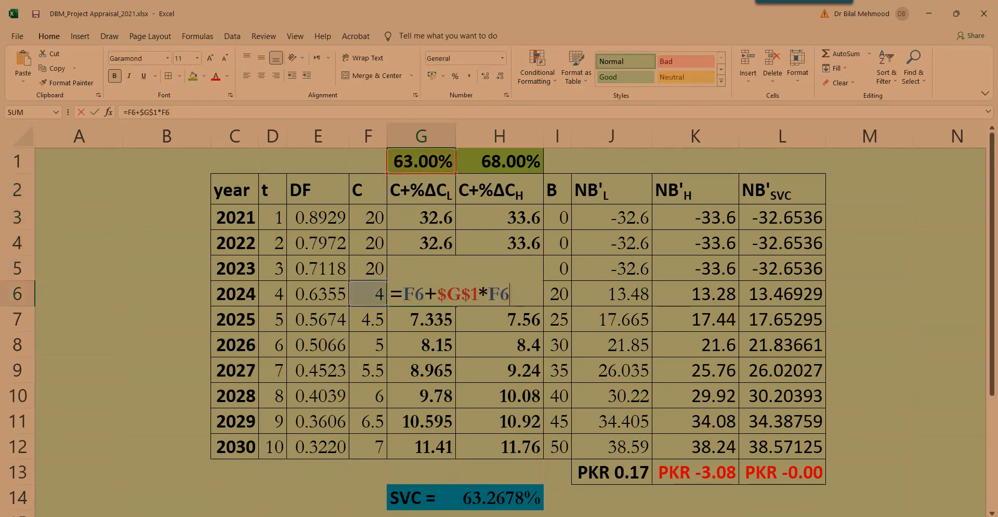
key("Home")
key("Right")
key("shift+Right")
key("shift+Right")
key("shift+Right")
key("Right")
key("shift+Right")
key("shift+Right")
key("shift+Right")
key("shift+Right")
key("Right")
key("shift+Right")
key("shift+Right")
key("shift+Right")
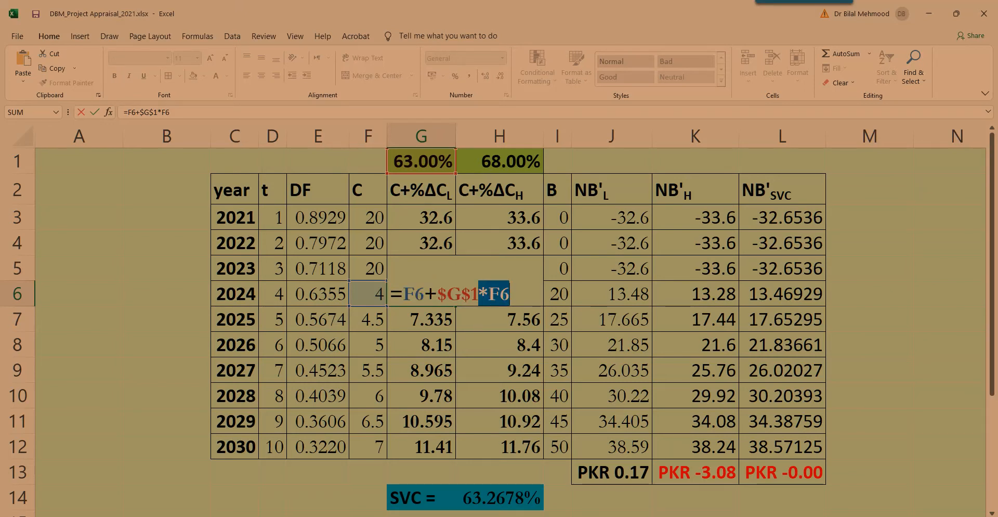
Examine the whole F6+$G$1*F6 expression in G6, leaving the formula without editing it.
key("Right")
key("shift+Left")
key("shift+Left")
key("shift+Left")
key("shift+Left")
key("shift+Left")
key("shift+Left")
key("shift+Left")
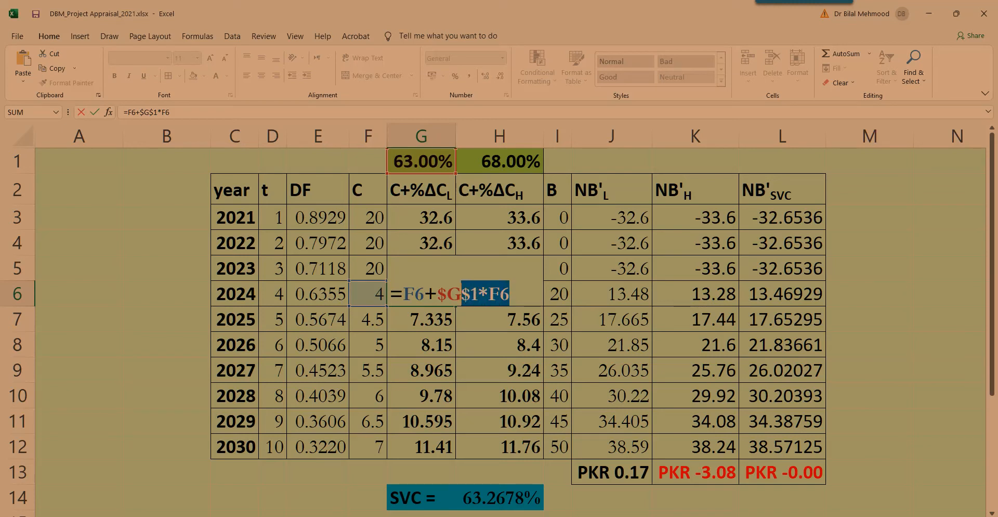
key("shift+Left")
key("shift+Left")
key("shift+Left")
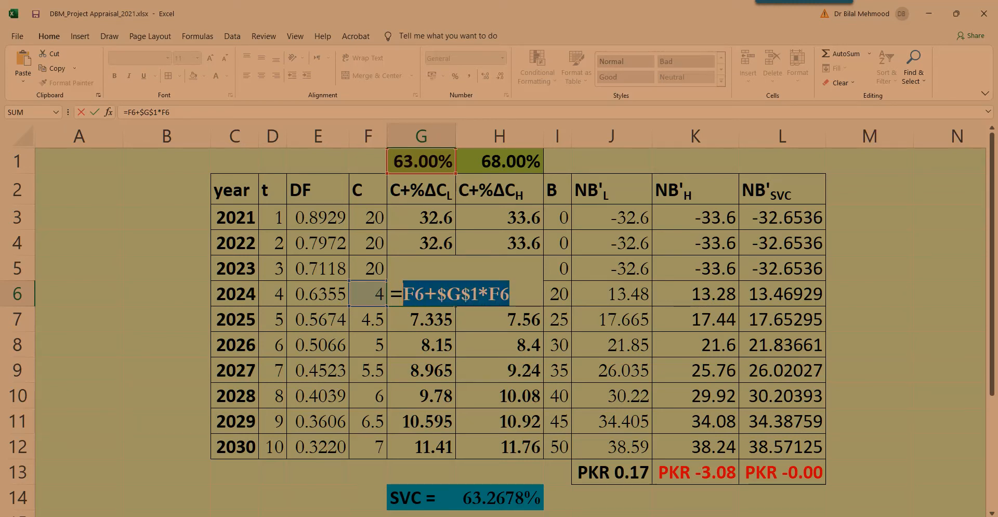
key("Return")
Inspect the 2030 formula in G12, highlighting its F12+$G$1*F12 expression, and leave it without editing.
key("Down")
key("Down")
key("Down")
key("Down")
key("Down")
key("F2")
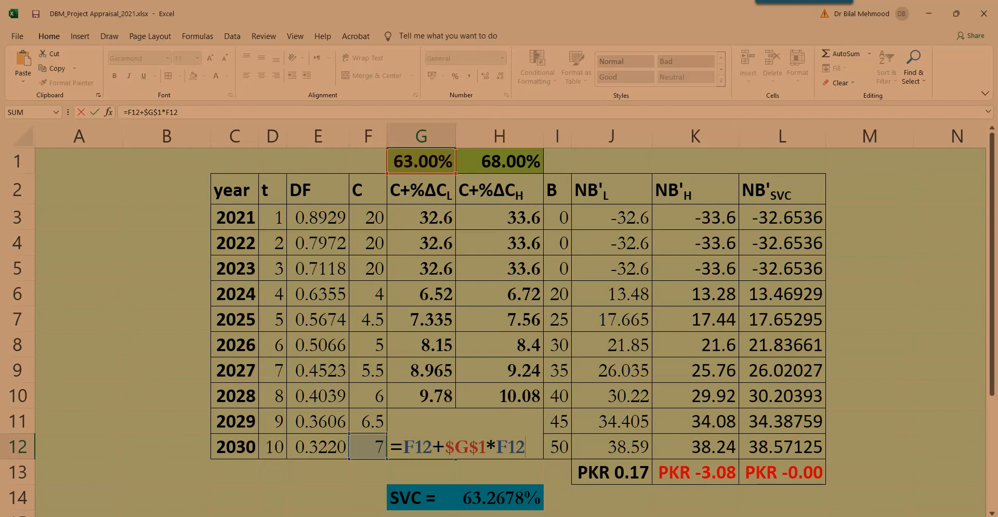
key("shift+Left")
key("shift+Left")
key("shift+Left")
key("shift+Left")
key("shift+Left")
key("shift+Left")
key("shift+Left")
key("shift+Left")
key("shift+Left")
key("shift+Left")
key("shift+Left")
key("shift+Left")
key("shift+Left")
key("Return")
key("Up")
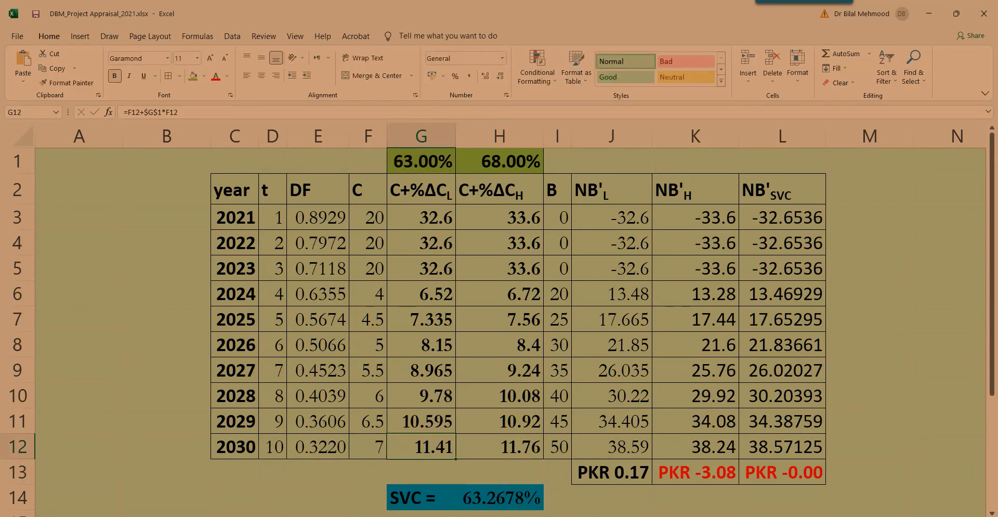
Return to the column headings and examine the high cost increase heading in H2 and its percentage in H1.
key("Up")
key("Up")
key("Up")
key("Up")
key("Up")
key("Up")
key("Up")
key("Up")
key("Up")
key("Up")
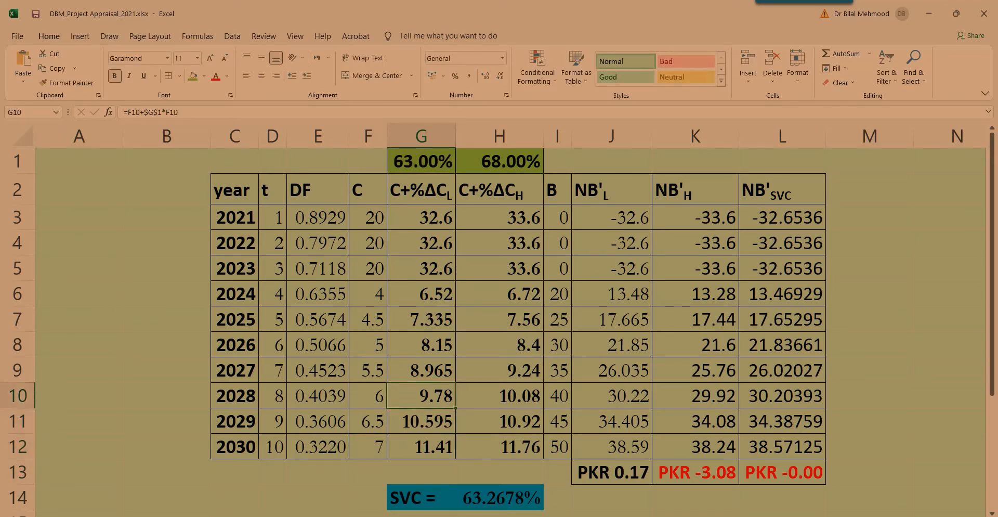
key("Right")
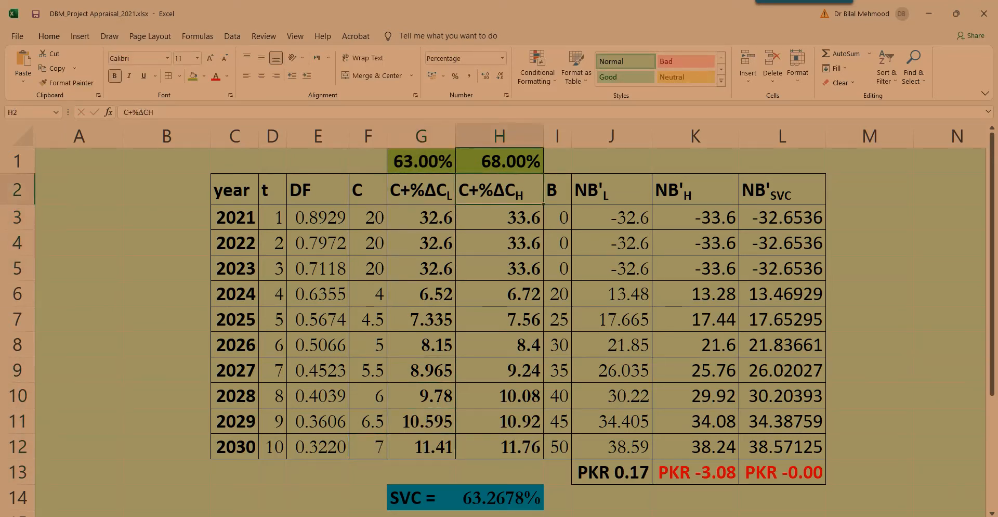
key("Up")
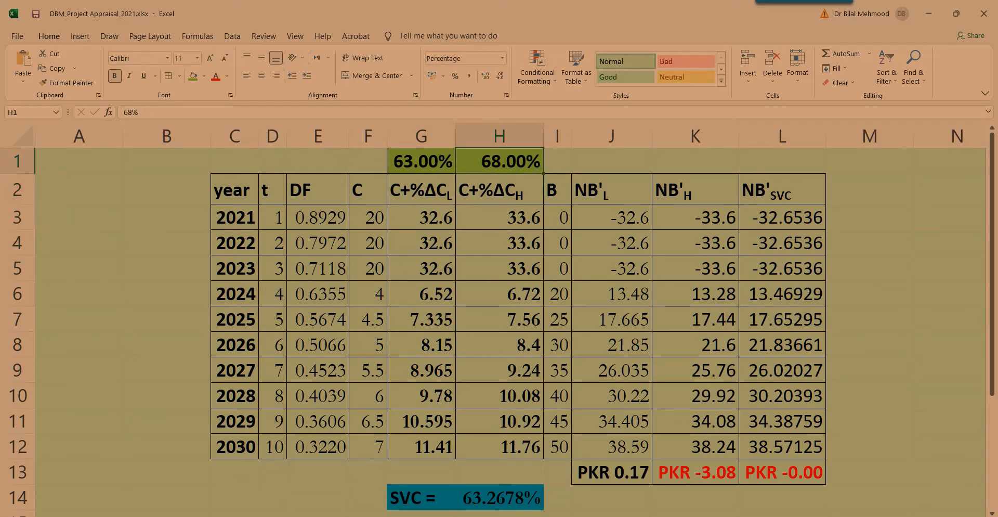
Inspect the 2021 formula in H3, tracing its base cost reference F3 and its absolute percentage reference $H$1.
key("Down")
key("Down")
key("F2")
key("Home")
key("Right")
key("shift+Right")
key("shift+Right")
key("Right")
key("Right")
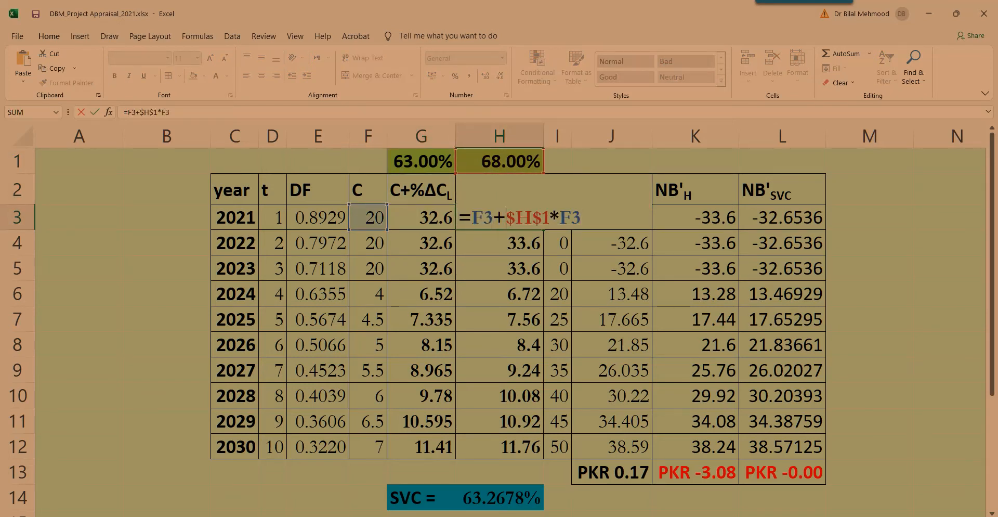
key("shift+Right")
key("shift+Right")
key("shift+Right")
key("shift+Right")
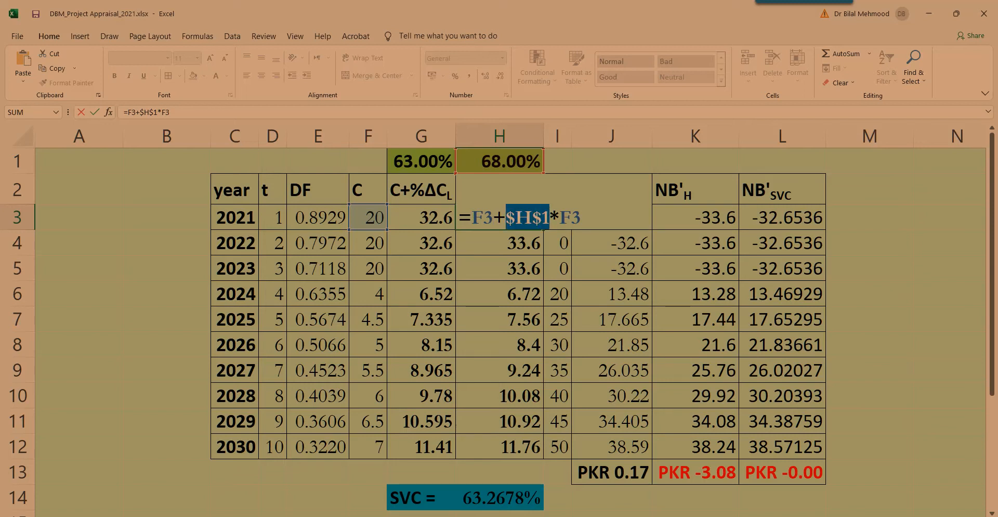
Examine the $H$1*F3 increment in H3, leaving the formula without editing it.
key("shift+Right")
key("shift+Right")
key("shift+Right")
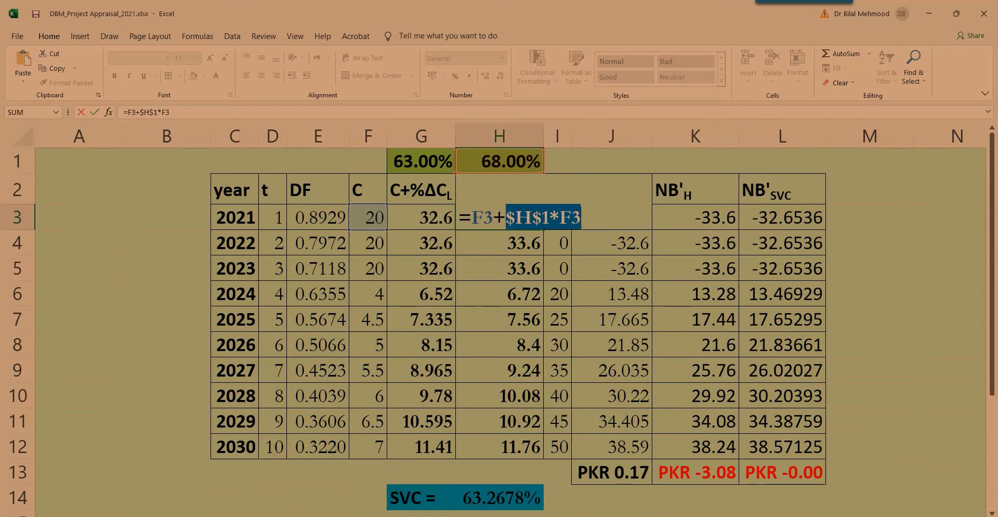
key("Escape")
Go down the high increase costs to 2030 and trace the absolute $H$1 reference in the H12 formula.
key("Down")
key("Down")
key("Down")
key("Down")
key("Down")
key("Down")
key("Down")
key("Down")
key("Down")
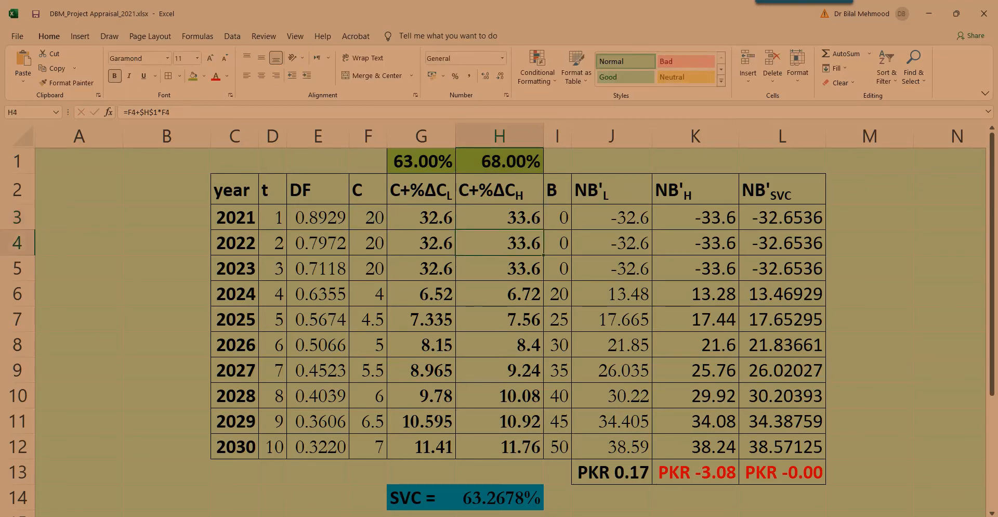
key("F2")
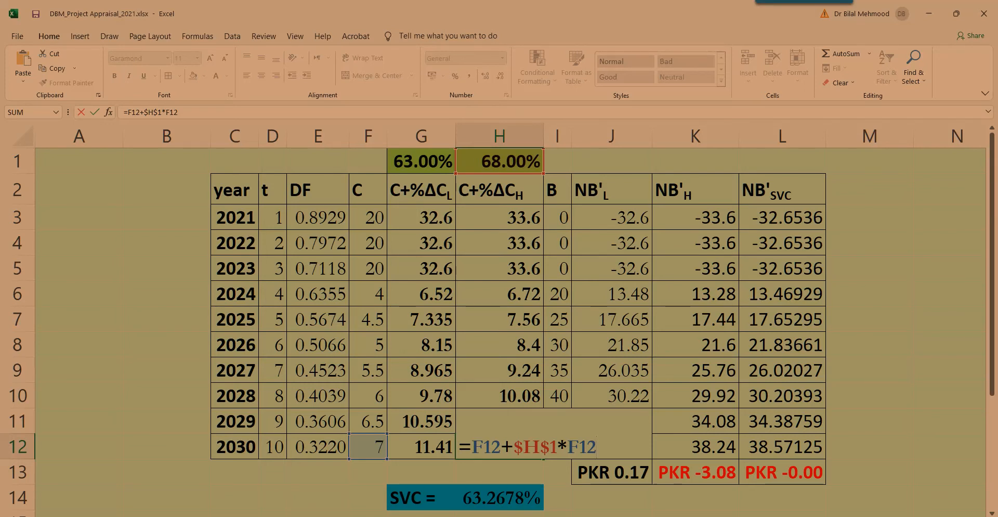
key("Left")
key("Left")
key("Left")
key("Left")
key("shift+Left")
key("shift+Left")
key("shift+Left")
key("shift+Left")
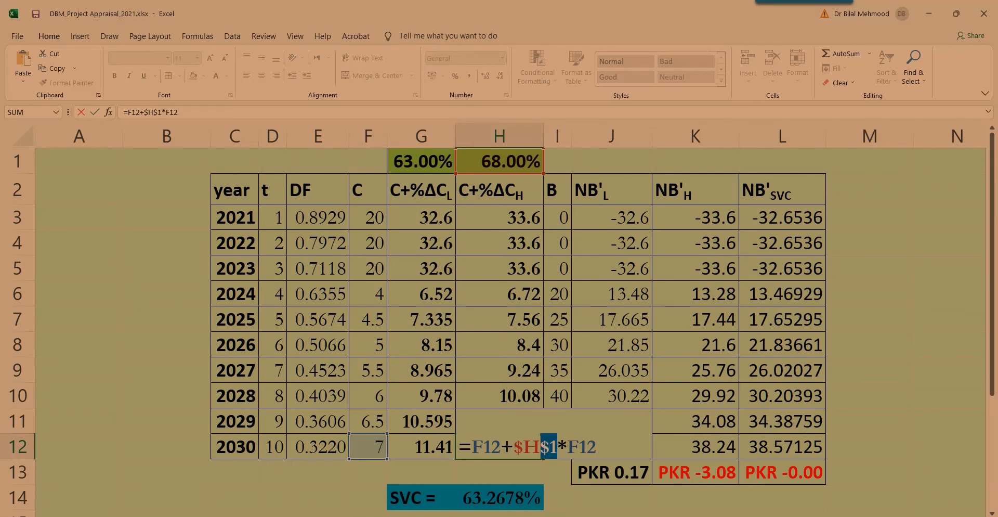
Trace the F12 base cost references in the H12 formula, leaving the formula without editing it.
key("End")
key("shift+Left")
key("shift+Left")
key("shift+Left")
key("shift+Left")
key("Left")
key("Left")
key("Left")
key("Left")
key("Left")
key("Left")
key("shift+Left")
key("shift+Left")
key("shift+Left")
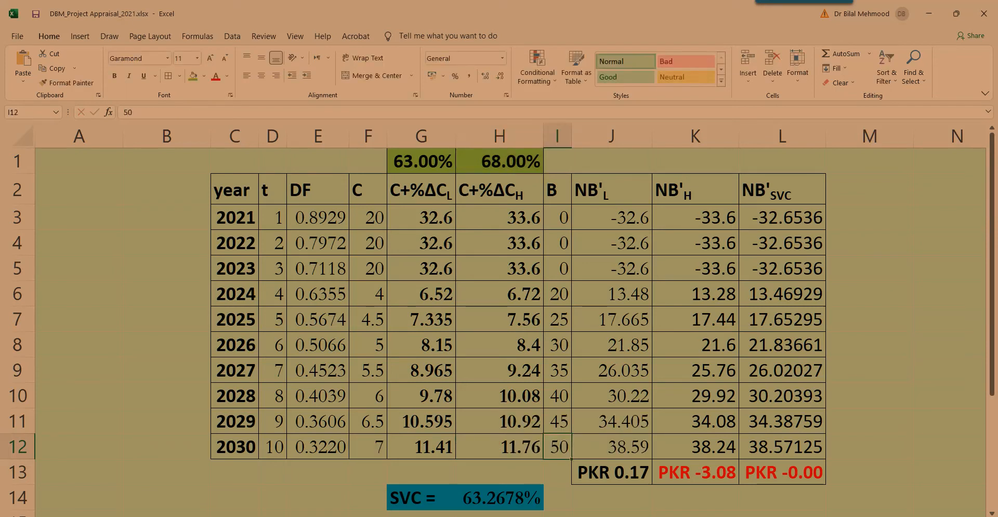
key("Left")
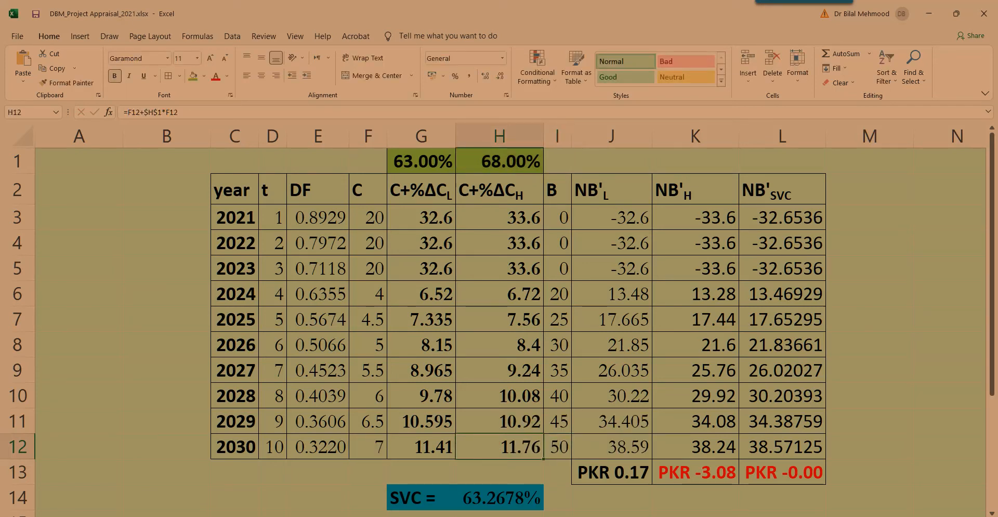
Compare the low and high cost headings in G2 and H2 with the net benefit headings in J2 and K2.
key("Up")
key("Up")
key("Up")
key("Up")
key("Up")
key("Up")
key("Up")
key("Up")
key("Up")
key("Up")
key("Left")
key("Right")
key("Right")
key("Right")
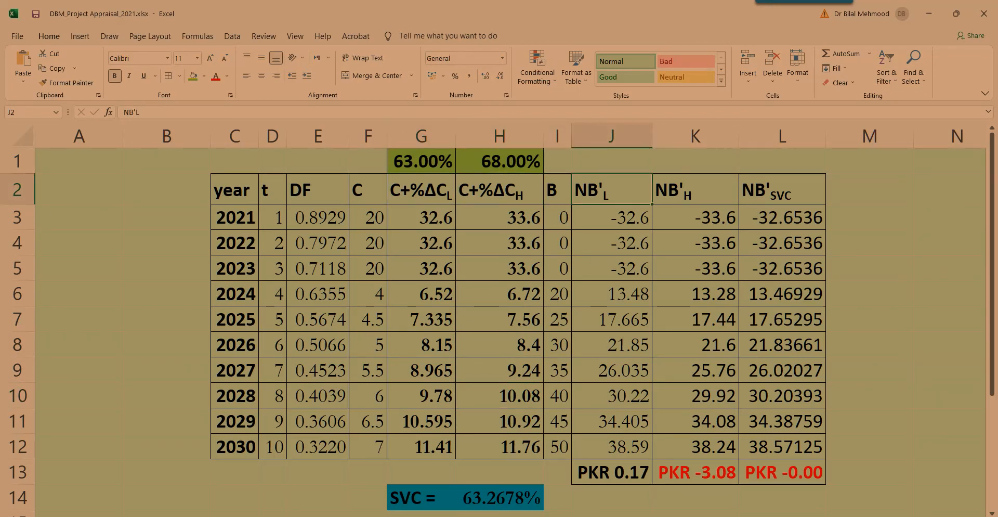
key("shift+Right")
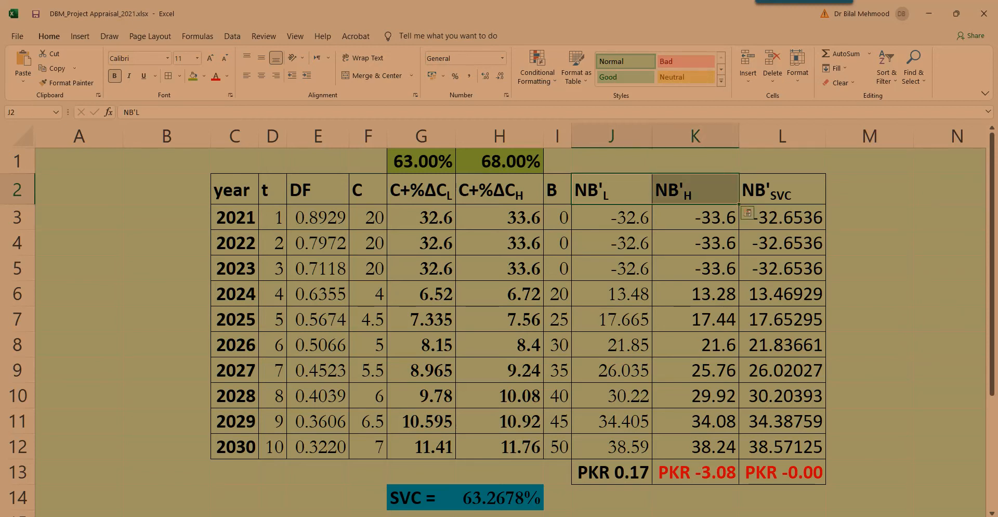
key("shift+Left")
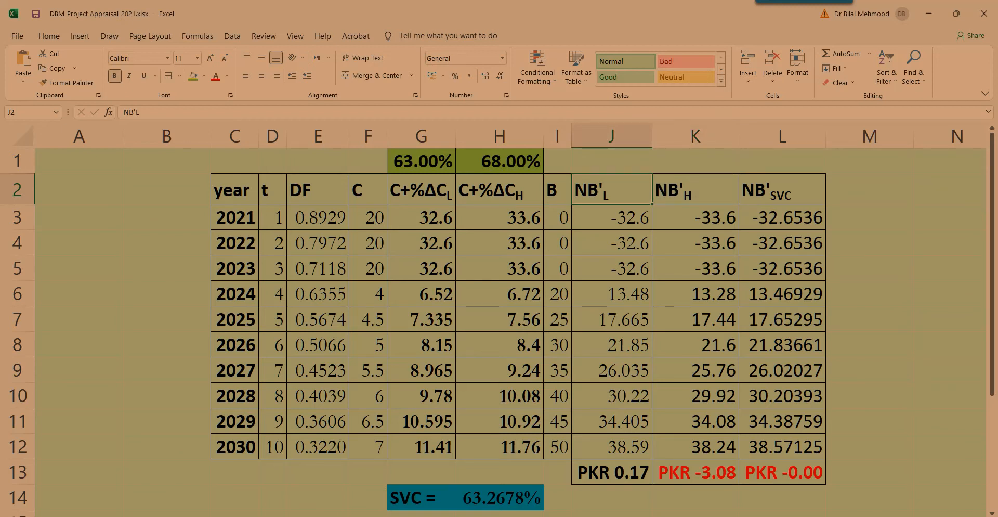
Review the low increase net benefits under J2 and compare their heading with the high increase heading in K2.
key("shift+Down")
key("shift+Down")
key("shift+Down")
key("shift+Down")
key("shift+Down")
key("shift+Down")
key("Up")
key("Down")
key("Right")
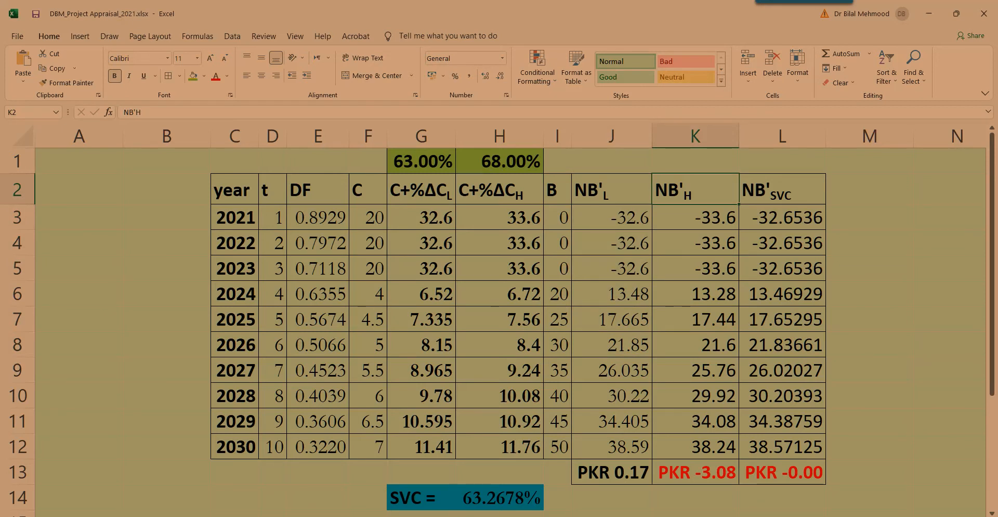
key("Left")
Inspect the 2021 net benefit formula =I3-G3 in J3, leaving it without editing.
key("Down")
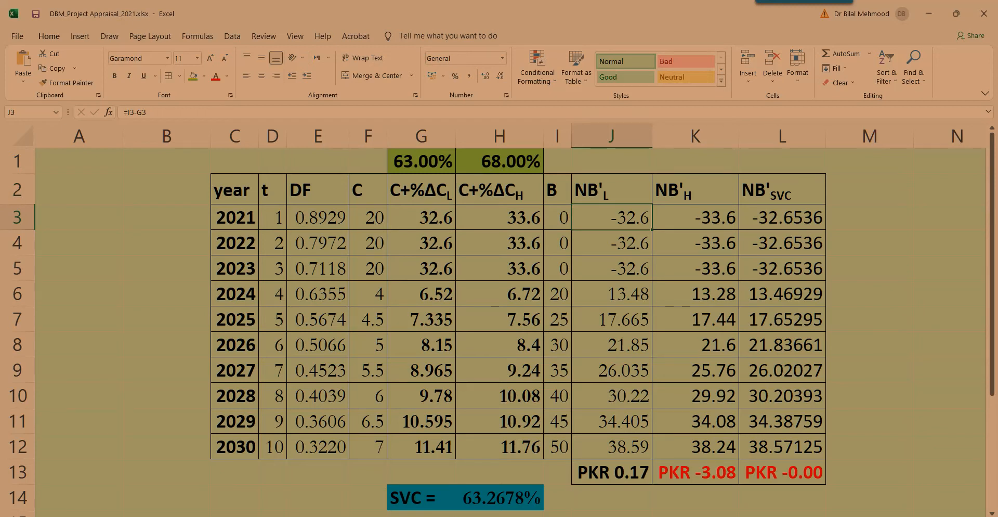
key("F2")
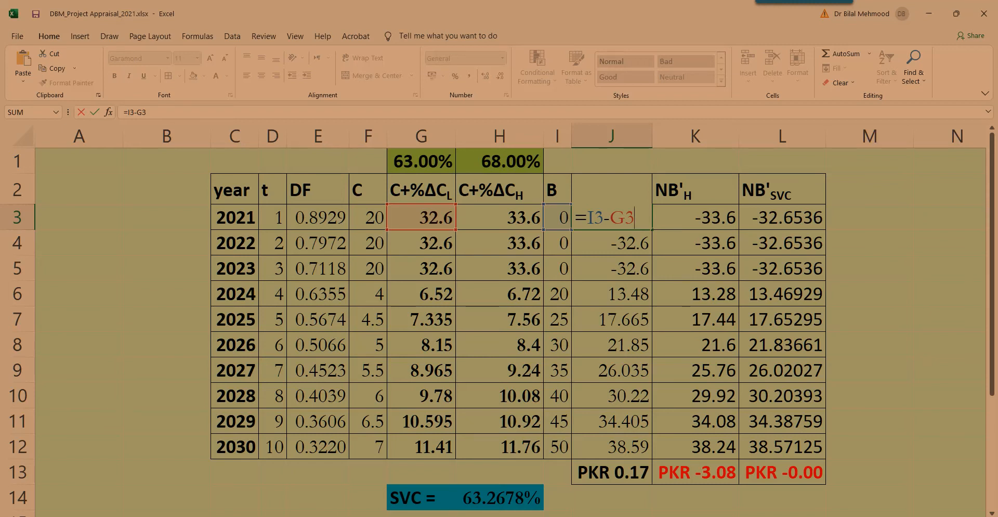
key("ctrl+Return")
Highlight the low increase net benefits for 2021 through 2030 in J3:J12.
key("shift+Down")
key("shift+Down")
key("shift+Down")
key("shift+Down")
key("shift+Down")
key("shift+Down")
key("shift+Down")
key("shift+Down")
key("shift+Down")
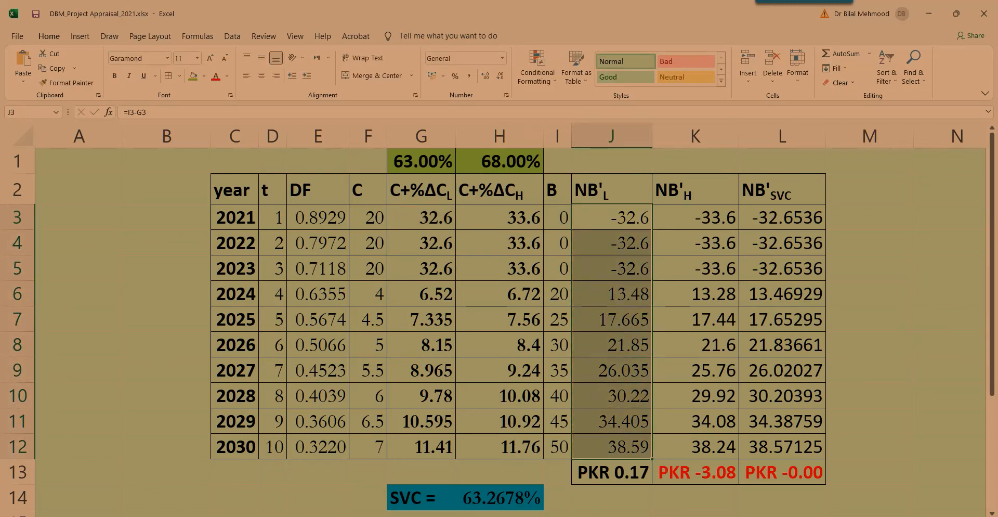
Highlight the benefits for 2021 through 2030 in I3:I12.
key("Left")
key("shift+Down")
key("shift+Down")
key("shift+Down")
key("shift+Down")
key("shift+Down")
key("shift+Down")
key("shift+Down")
key("shift+Down")
key("shift+Down")
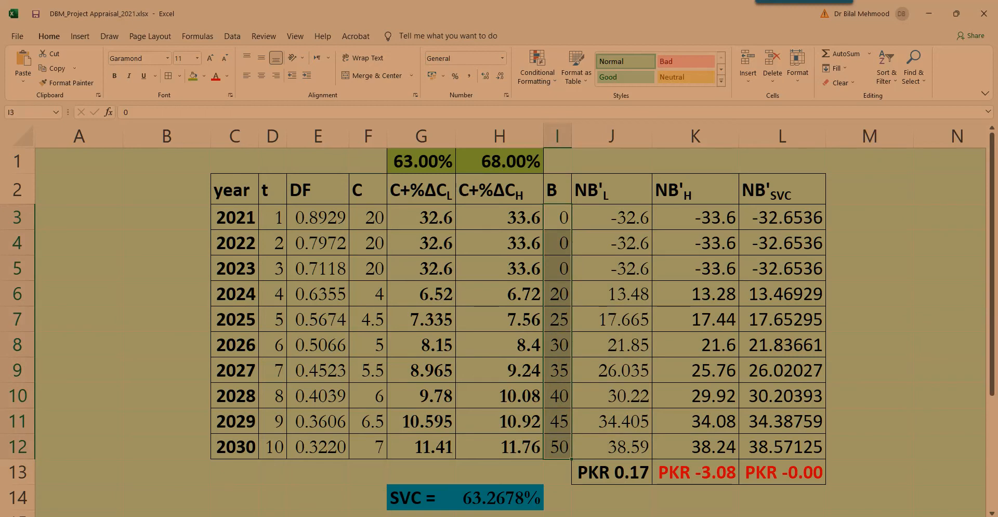
Highlight the low increase costs down column G, starting from the 2021 value in G3.
key("Left")
key("Left")
key("shift+Down")
key("shift+Down")
key("shift+Down")
key("shift+Down")
key("shift+Down")
key("shift+Down")
key("shift+Down")
key("shift+Down")
Inspect the 2030 formula =I12-G12 in J12 without editing, and highlight the low increase net benefit column J2:J12.
left_click(612, 446)
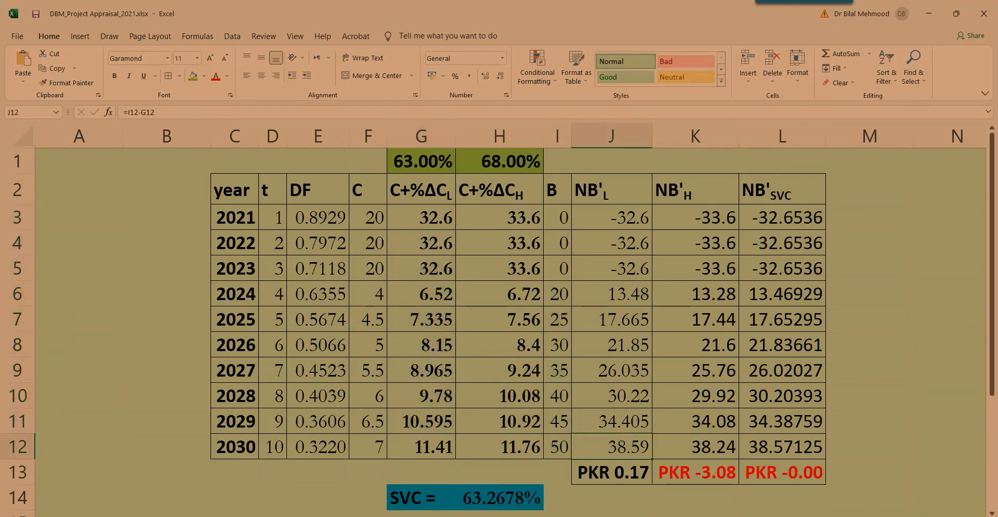
key("F2")
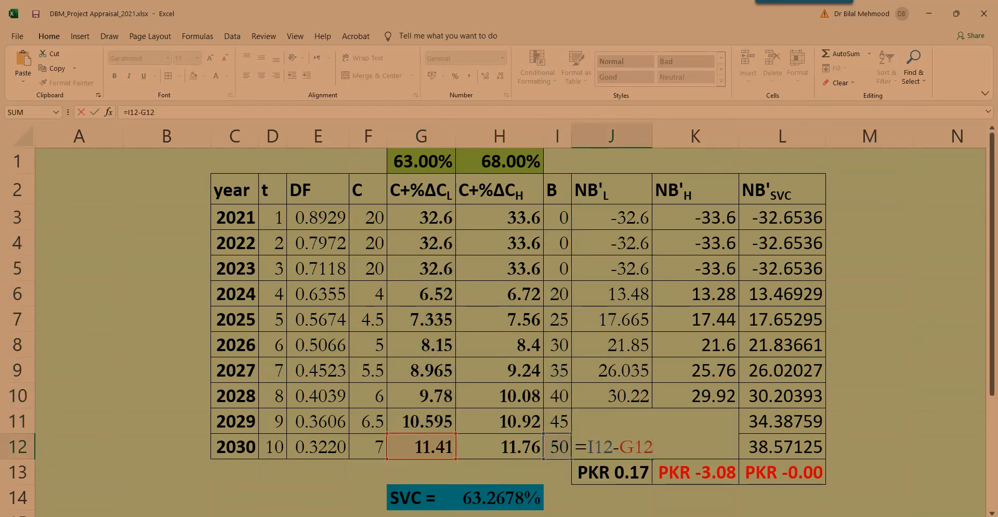
key("ctrl+Return")
left_click_drag(611, 190, 611, 446)
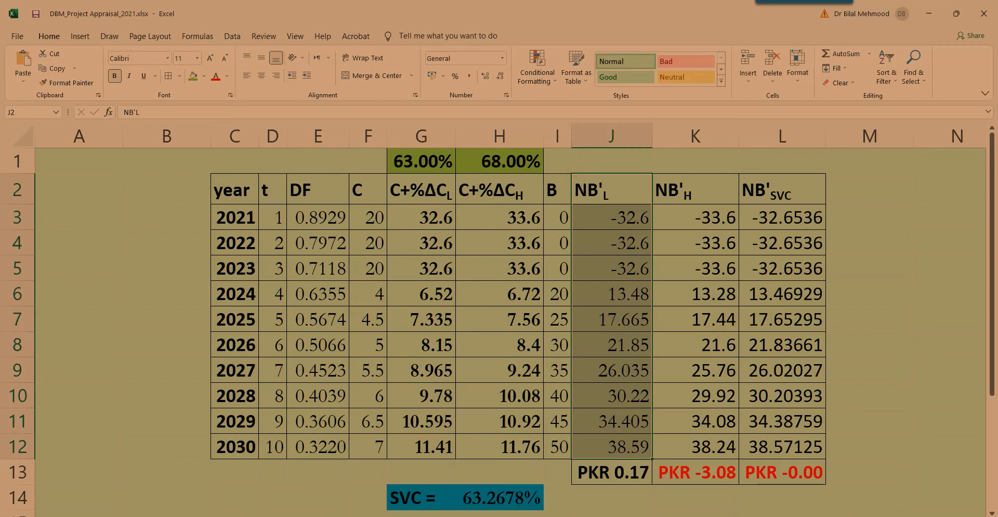
Review the headings in G2 and K2, and inspect the 2021 high increase net benefit formula =I3-H3 in K3 without editing.
double_click(436, 190)
key("Escape")
double_click(696, 190)
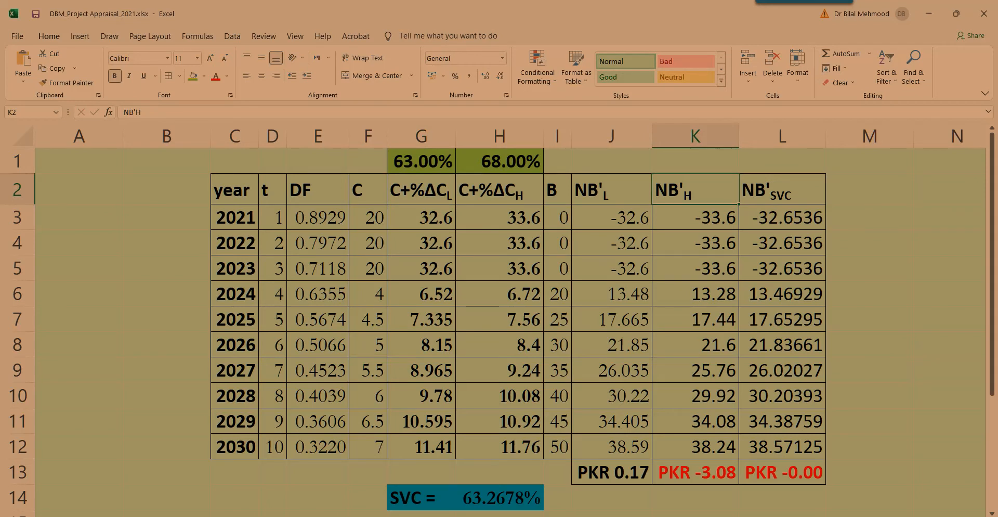
key("Down")
key("F2")
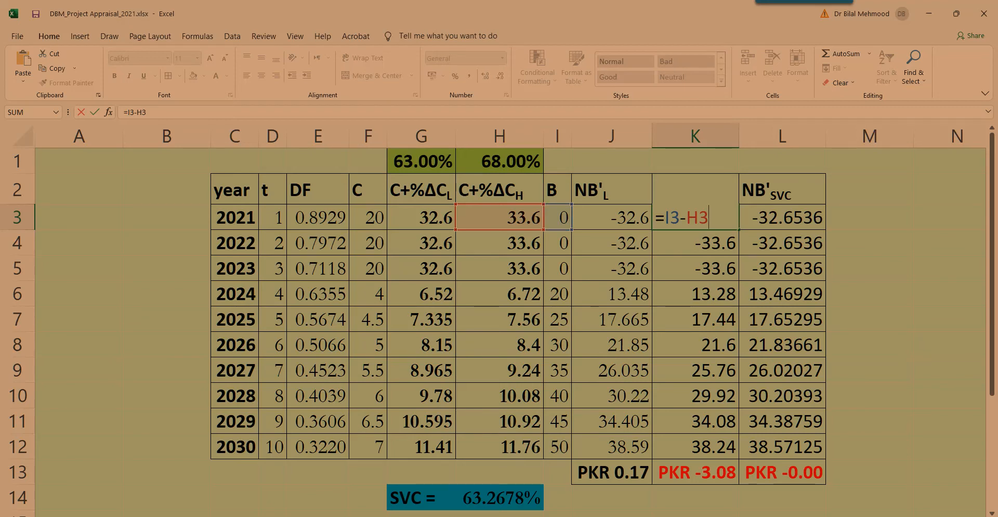
key("Escape")
Inspect the 2030 high increase net benefit formula =I12-H12 in K12, leaving it without editing.
key("ctrl+Down")
key("Up")
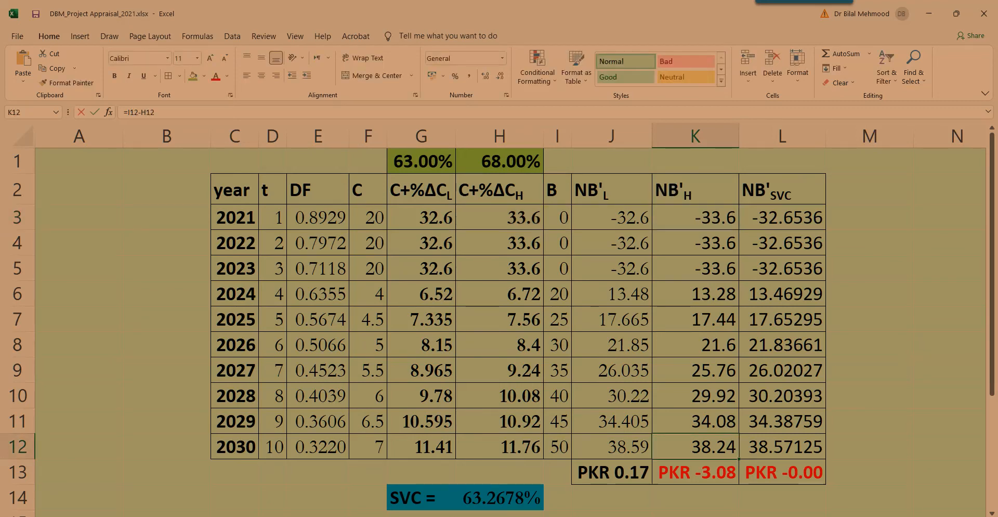
key("F2")
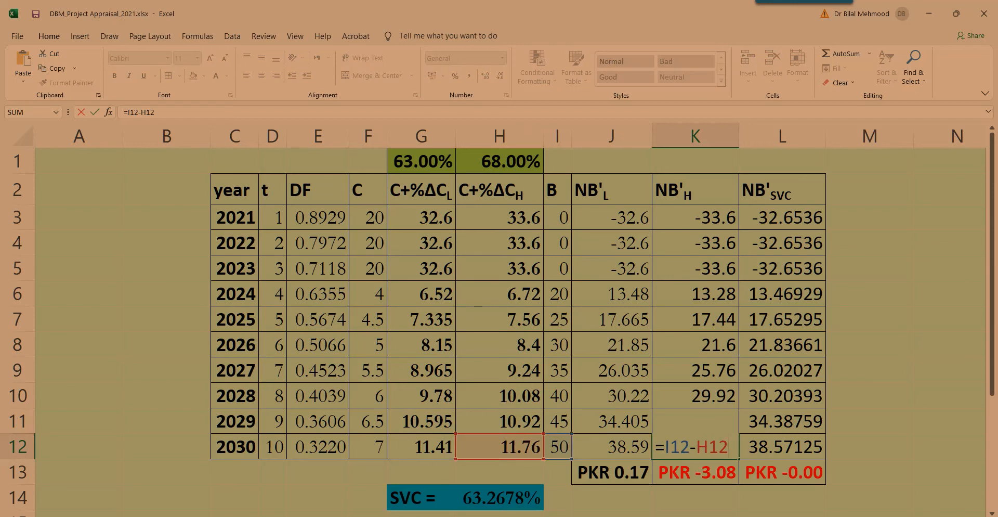
key("Escape")
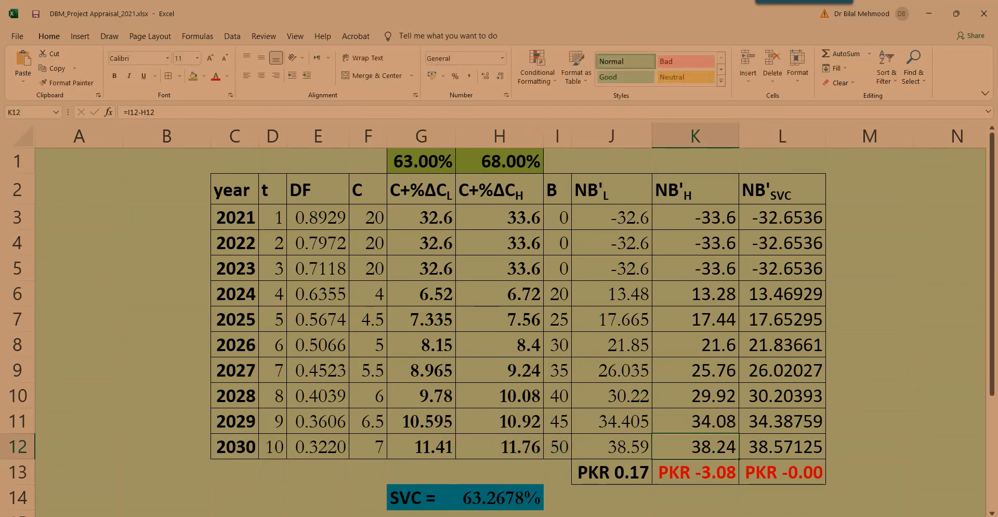
Highlight both net benefit columns in J2:K12 and inspect the 12% NPV formulas beneath them in J13 and K13.
left_click_drag(611, 188, 695, 446)
left_click(612, 472)
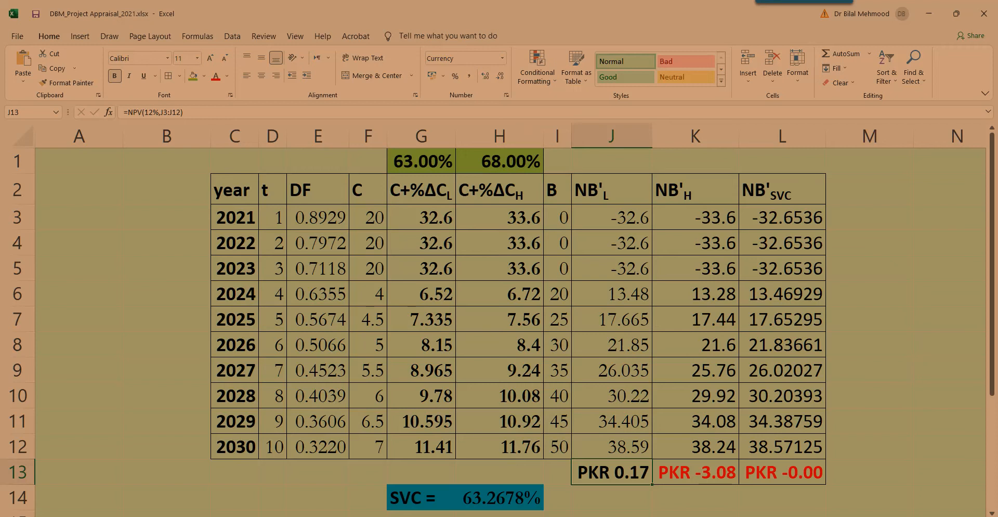
left_click(695, 472)
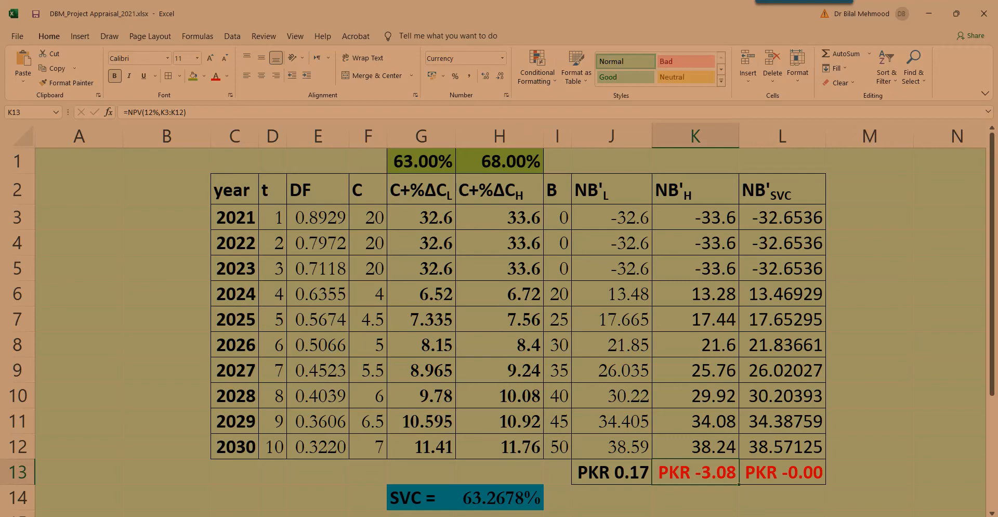
Inspect and highlight the full SVC formula in H14, and switch to its copy in Notepad.
left_click(500, 497)
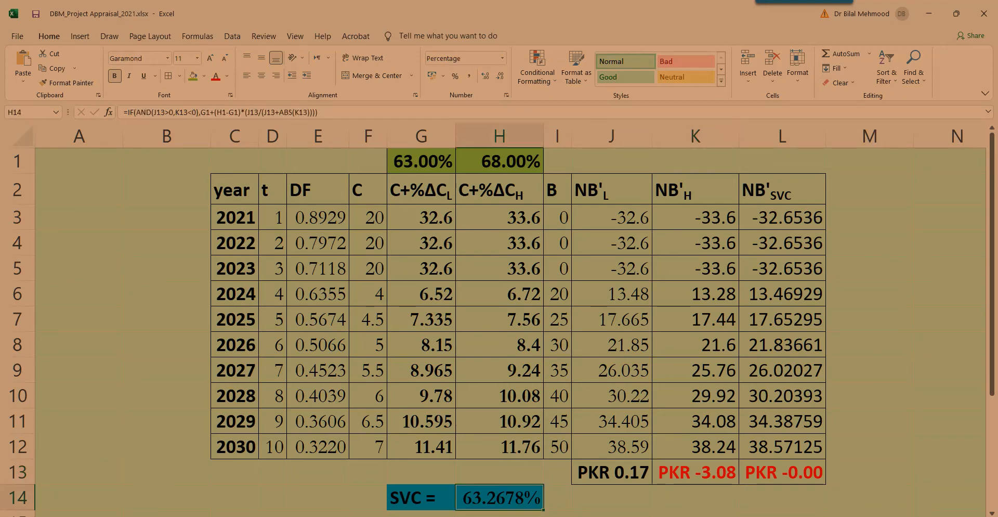
key("F2")
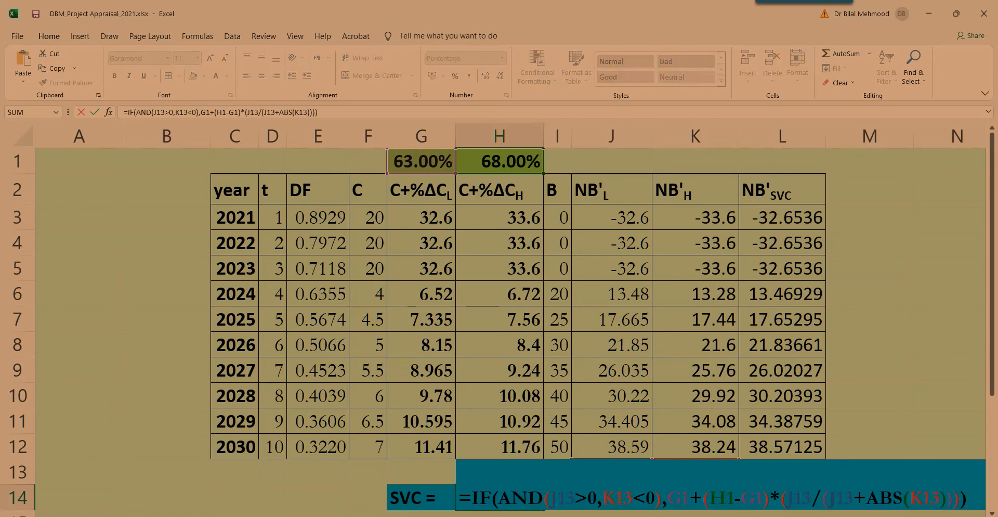
key("Escape")
left_click_drag(319, 112, 124, 112)
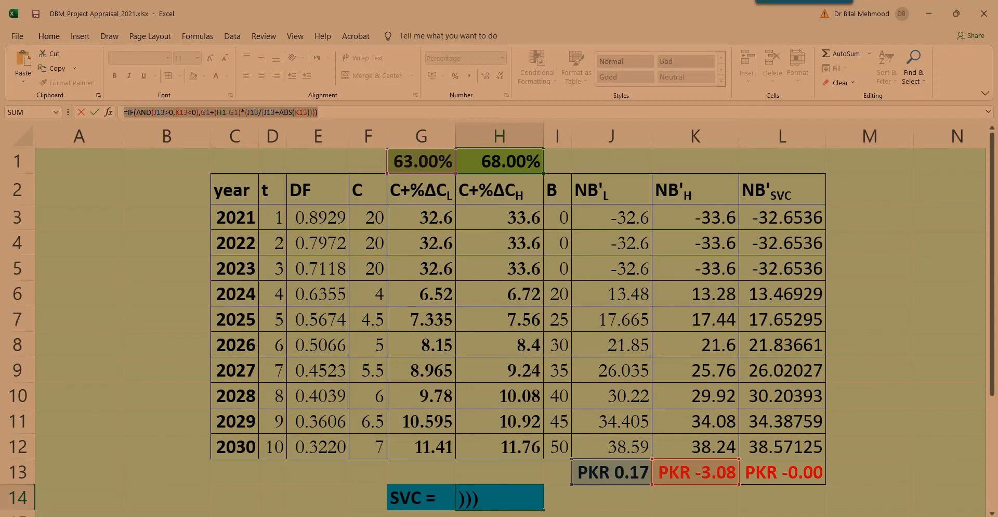
key("alt+Tab")
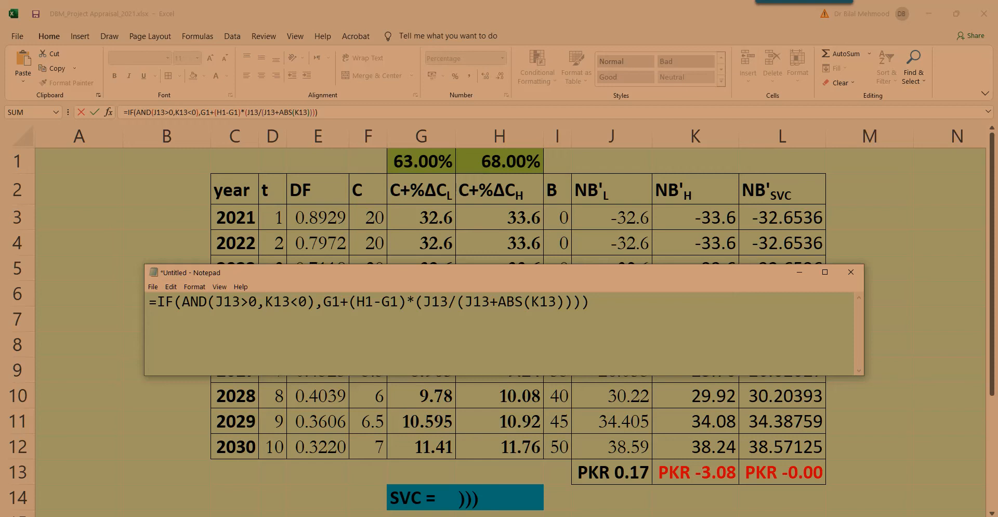
Highlight the two AND conditions of the formula one after the other, J13>0 and K13<0.
key("shift+Right")
key("shift+Right")
key("shift+Right")
key("shift+Right")
key("shift+Right")
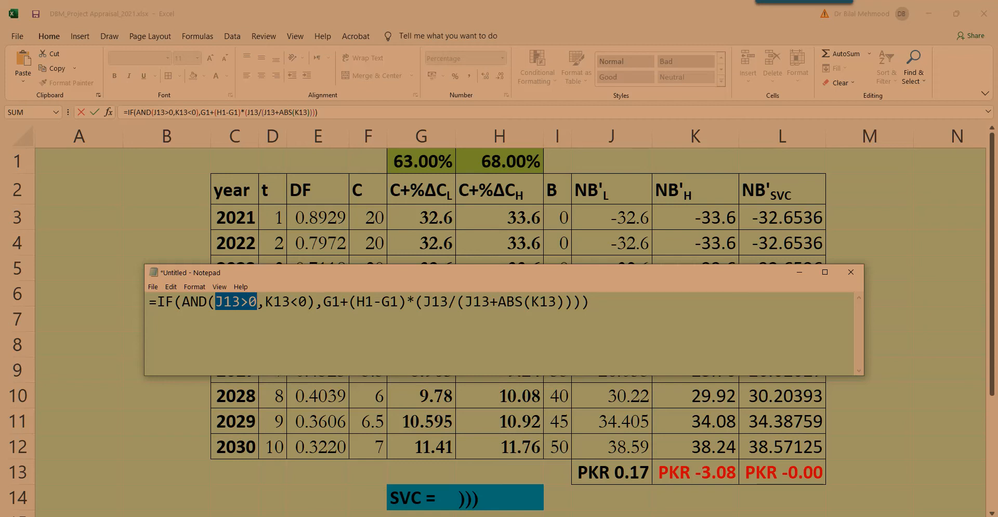
key("Right")
key("Right")
key("shift+Right")
key("shift+Right")
key("shift+Right")
key("shift+Right")
key("shift+Right")
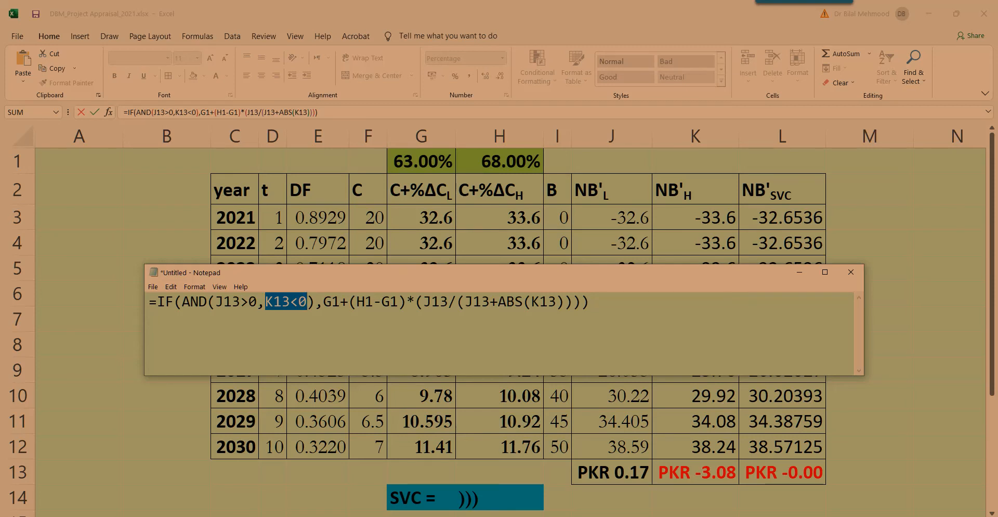
Highlight the value-if-true part of the formula, G1+(H1-G1)*(J13/(J13+ABS(K13))).
key("Right")
key("Right")
key("Right")
key("shift+Right")
key("shift+Right")
key("shift+Right")
key("shift+Right")
key("shift+Right")
key("shift+Right")
key("shift+Right")
key("shift+Right")
key("shift+Right")
key("shift+Right")
key("shift+Right")
key("shift+Right")
key("shift+Right")
key("shift+Right")
key("shift+Right")
key("shift+Right")
key("shift+Right")
key("shift+Right")
key("shift+Right")
key("shift+Right")
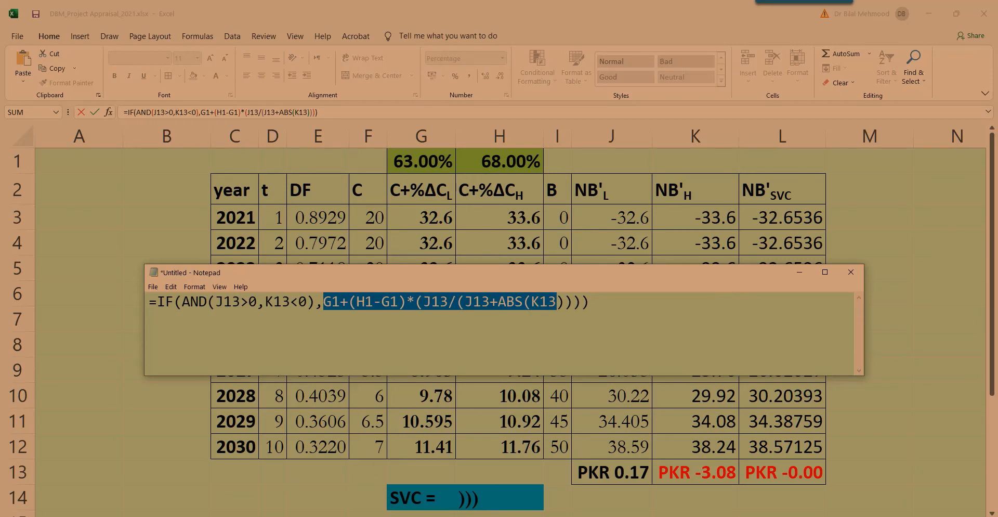
left_click(398, 302)
left_click_drag(323, 302, 565, 301)
Revisit the AND function in the formula and highlight its arguments J13>0,K13<0 together.
left_click(215, 301)
left_click_drag(216, 302, 249, 302)
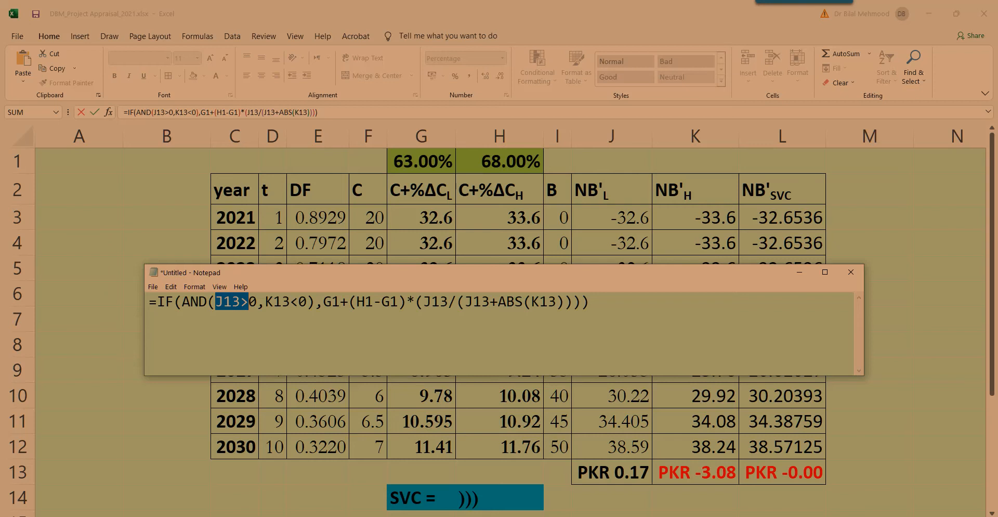
left_click_drag(182, 301, 206, 302)
left_click(231, 301)
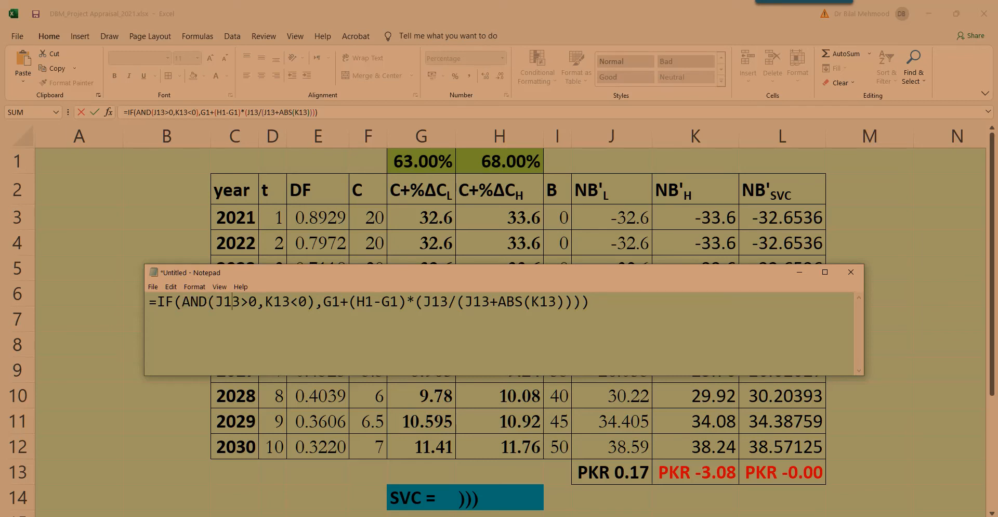
left_click_drag(215, 301, 307, 302)
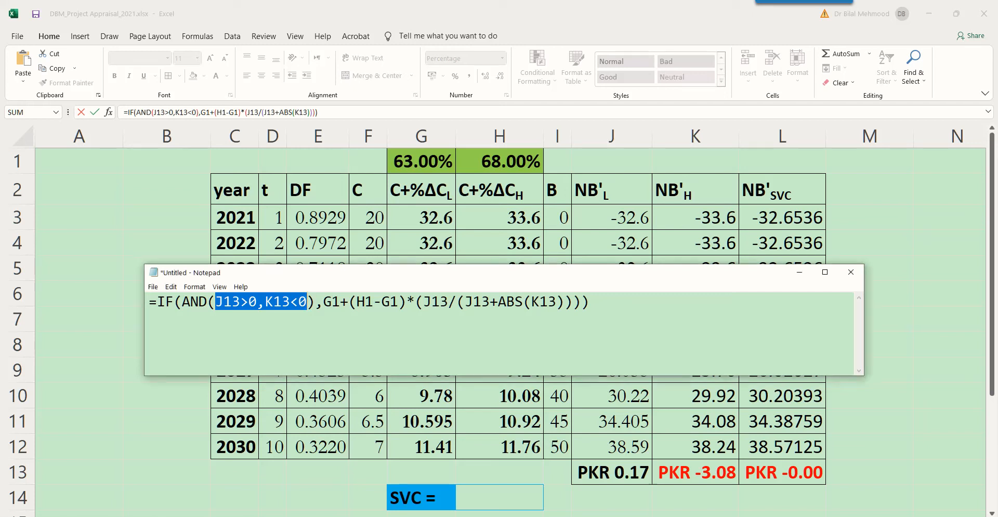
Highlight the interpolation expression following the AND test again, and single out its first term G1.
left_click(323, 301)
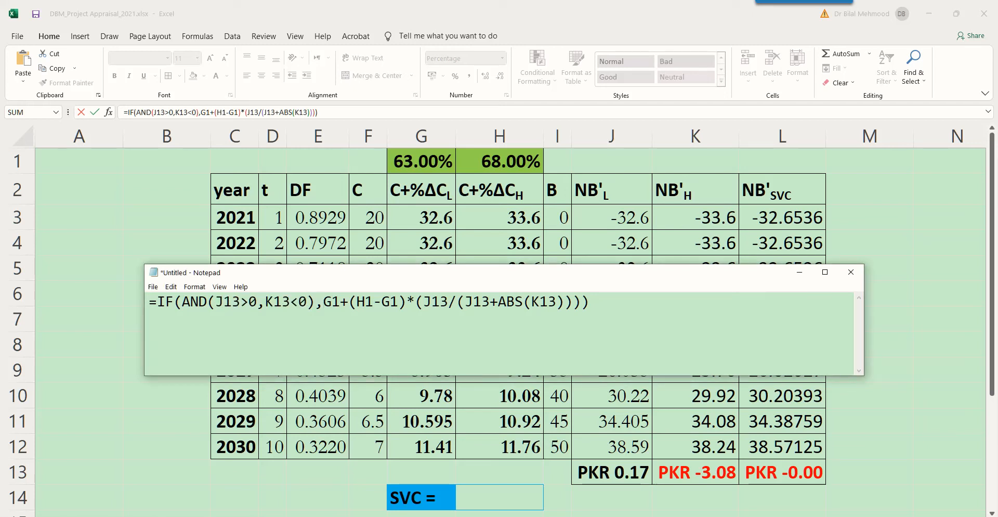
left_click_drag(323, 302, 564, 302)
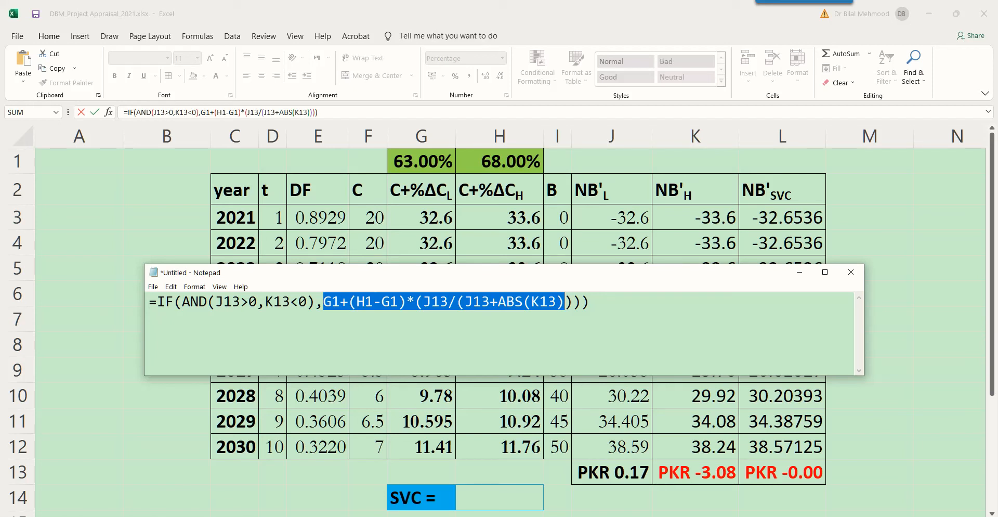
key("Left")
key("Left")
key("Right")
key("Right")
key("Left")
key("shift+Right")
key("shift+Right")
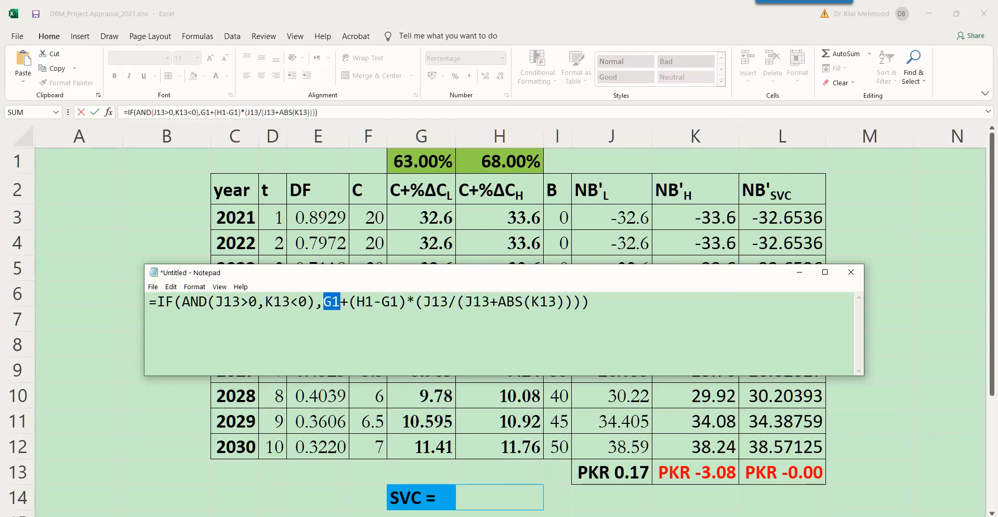
Examine the (H1-G1) term of the formula by highlighting its parts.
key("Right")
key("Right")
key("Right")
key("shift+Right")
key("shift+Right")
key("shift+Right")
key("shift+Right")
key("shift+Right")
key("shift+Right")
key("shift+Right")
key("shift+Left")
key("shift+Left")
key("shift+Left")
key("shift+Left")
key("Right")
key("Right")
key("shift+Right")
key("shift+Right")
key("shift+Right")
key("Right")
key("Right")
key("shift+Right")
key("shift+Right")
Highlight J13 in the numerator of the fraction and J13 again in its denominator.
key("Left")
key("Right")
key("shift+Right")
key("shift+Right")
key("shift+Right")
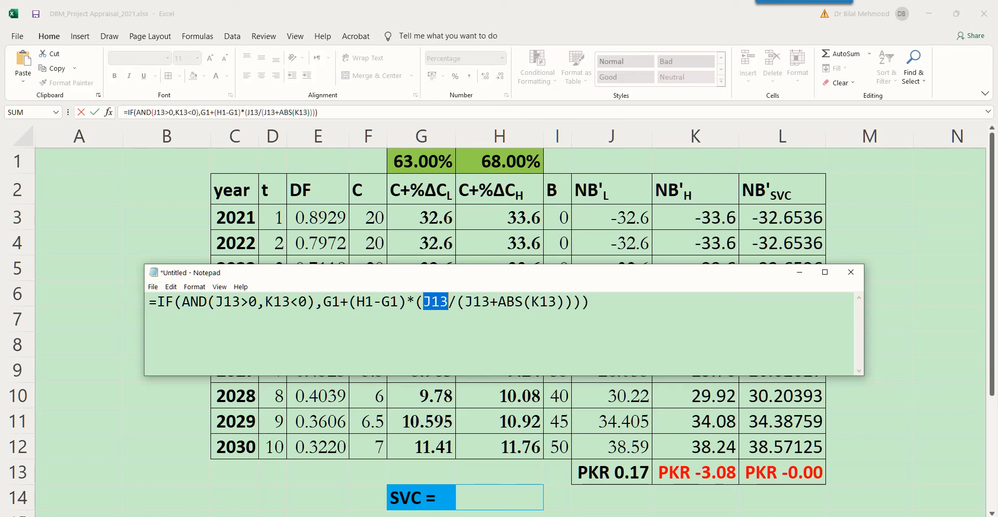
key("Right")
key("Right")
key("Right")
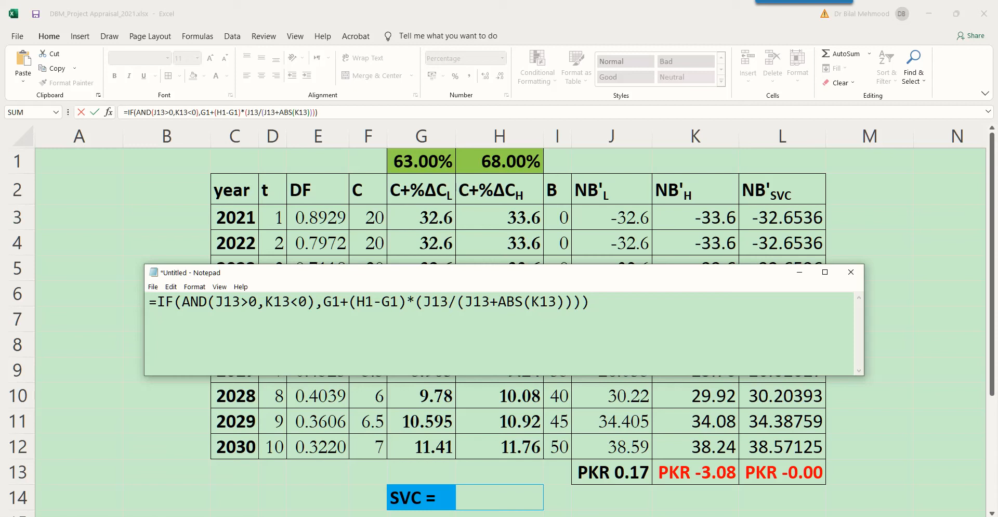
key("shift+Right")
key("shift+Right")
key("shift+Right")
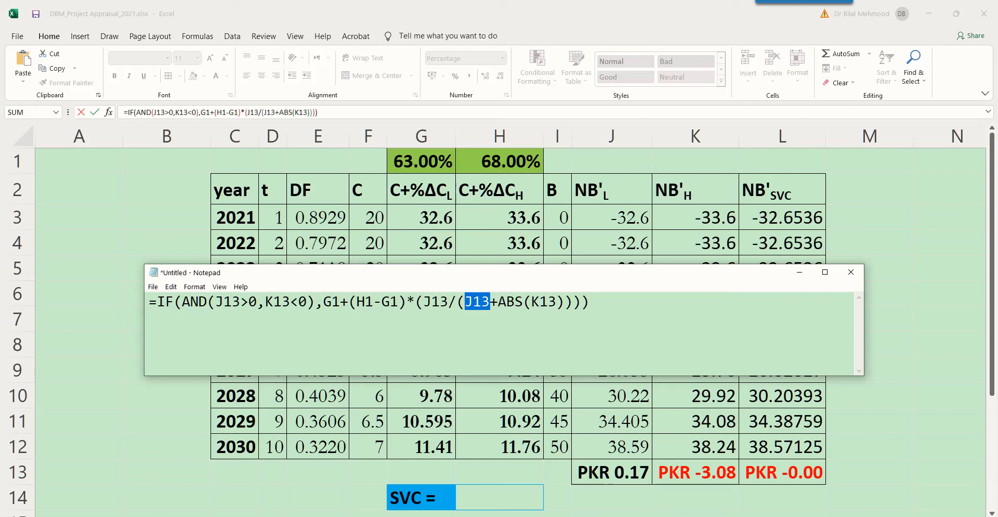
Highlight ABS(K13) in the denominator of the formula's fraction.
key("Right")
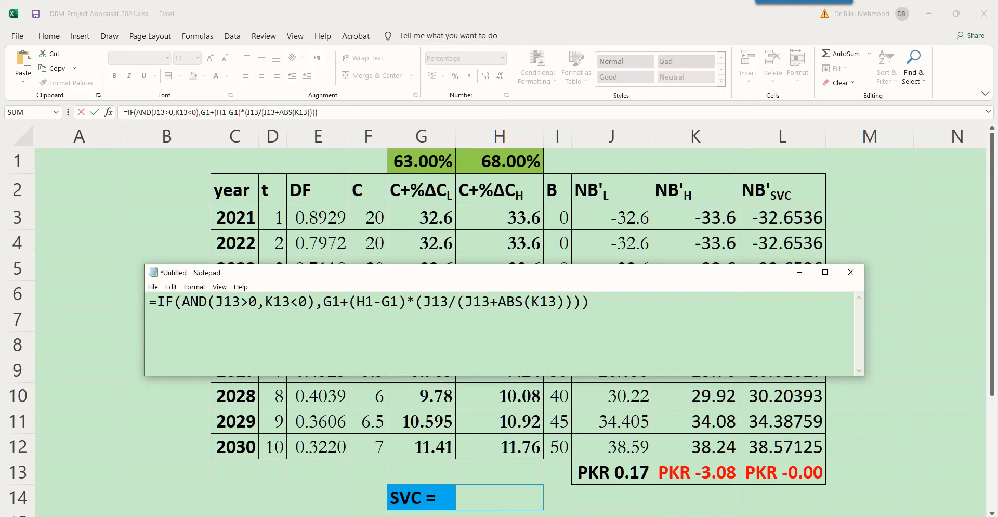
key("Right")
key("shift+Right")
key("shift+Right")
key("shift+Right")
key("shift+Right")
key("shift+Right")
key("shift+Right")
key("shift+Right")
key("shift+Right")
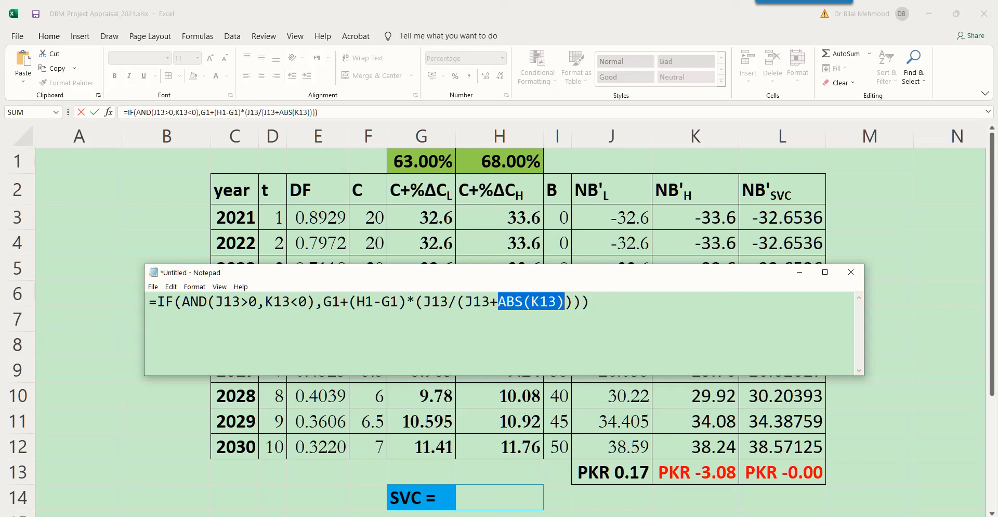
Switch back to Excel and accept the SVC formula in H14 without editing it.
key("alt+Tab")
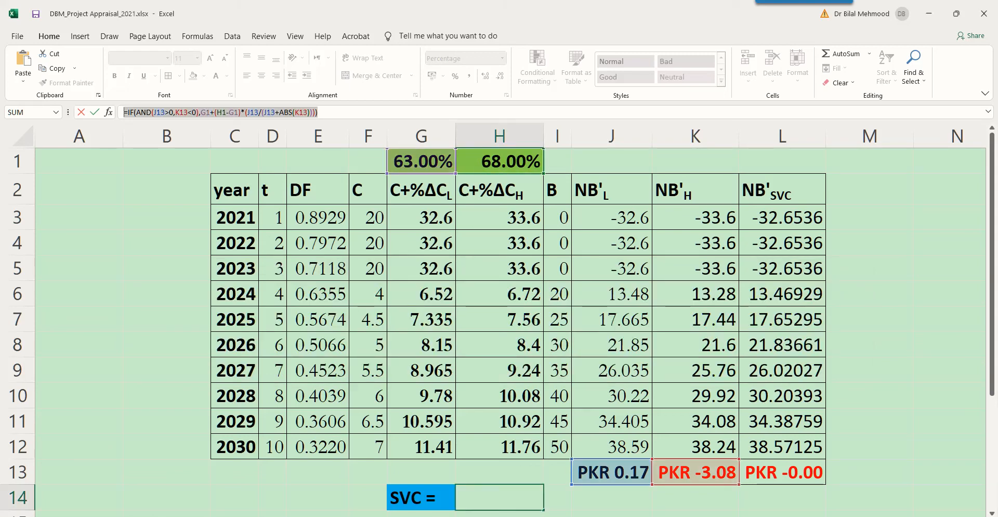
key("ctrl+Return")
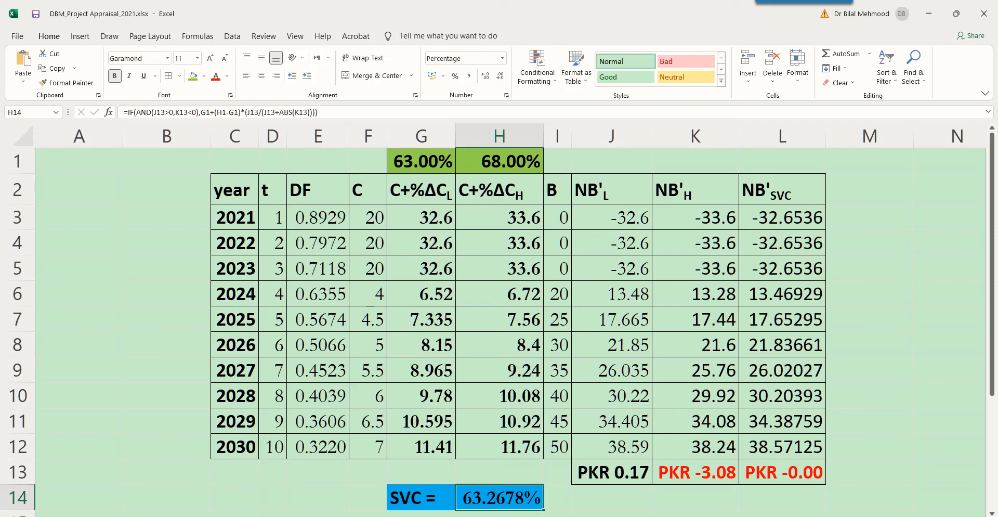
Review the SVC net benefit heading in L2 and open the 2021 formula =I3-(F3+F3*$H$14) in L3.
left_click(782, 189)
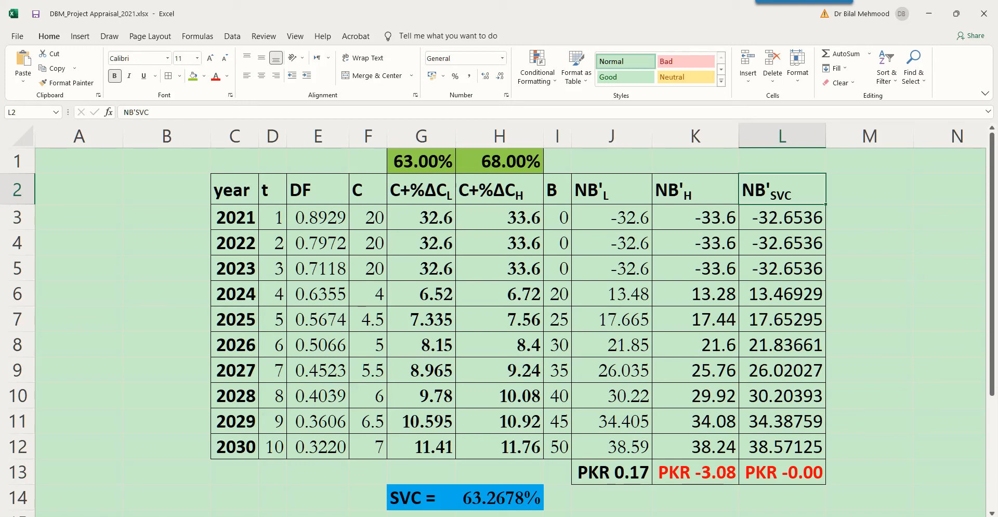
left_click(782, 218)
key("F2")
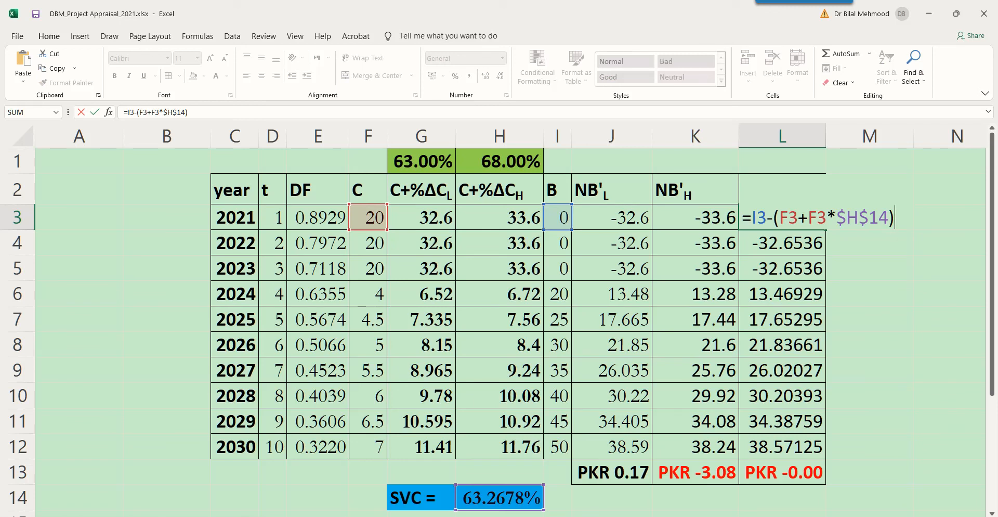
Highlight the absolute SVC reference $H$14 in the 2021 net benefit formula in L3.
key("Left")
key("Left")
key("Left")
key("Left")
key("Left")
key("Left")
key("shift+Right")
key("shift+Right")
key("shift+Right")
key("shift+Right")
key("shift+Right")
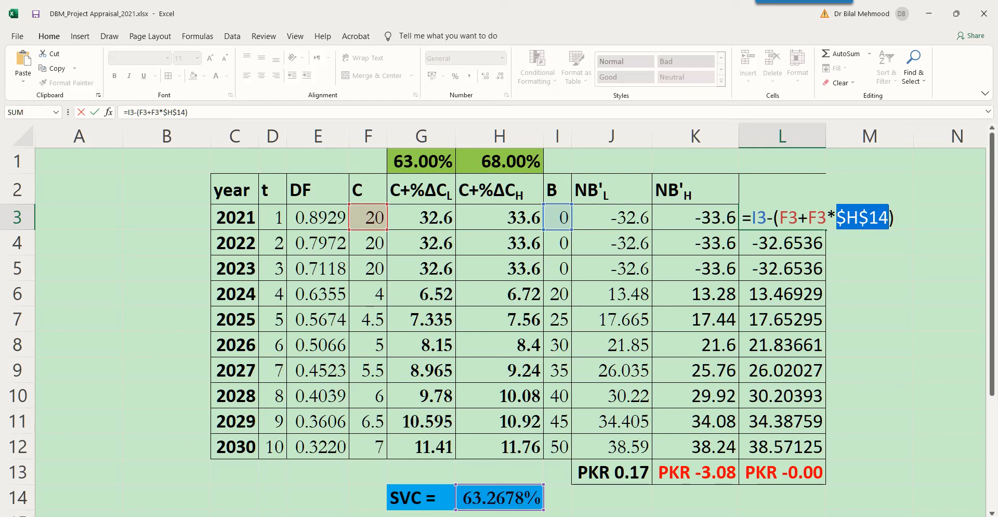
Highlight the original cost F3 and the cost increase F3*$H$14 in turn within the L3 formula.
left_click_drag(808, 217, 878, 217)
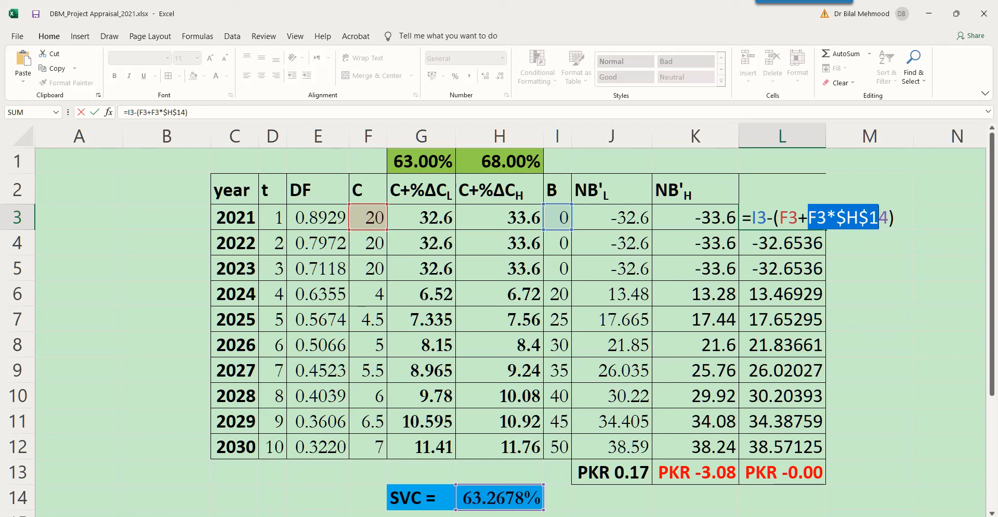
left_click_drag(879, 217, 888, 217)
mouse_move(778, 217)
left_mouse_down()
mouse_move(835, 217)
mouse_move(798, 217)
left_mouse_up()
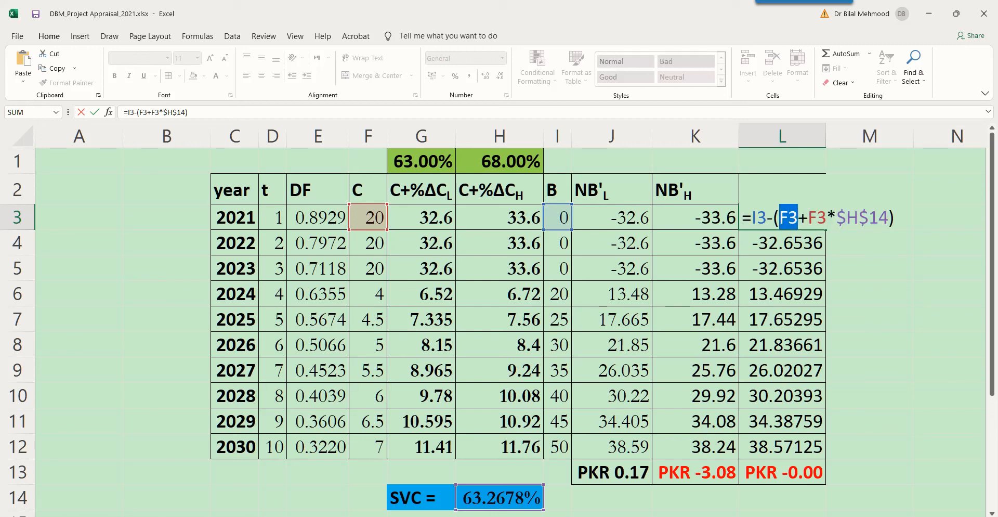
left_click(808, 218)
left_click_drag(807, 217, 878, 217)
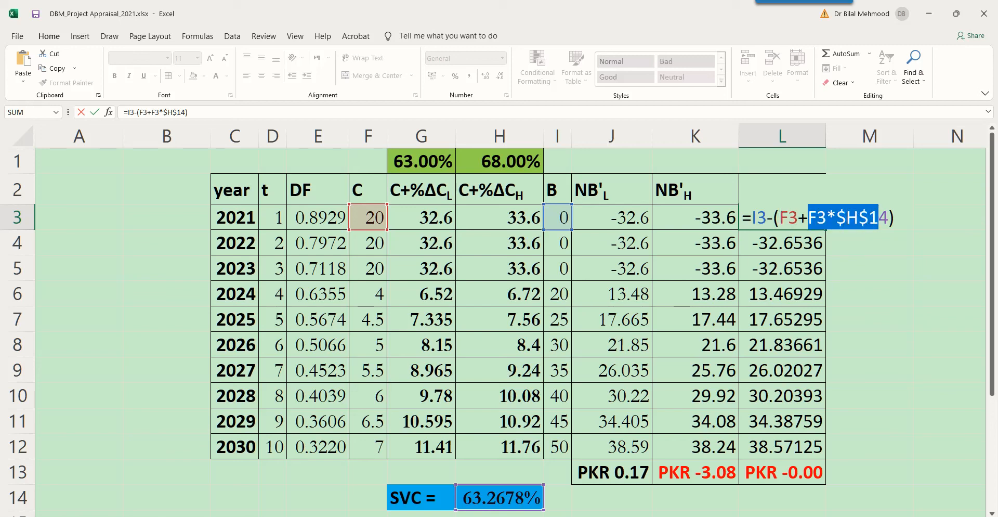
left_click_drag(879, 217, 889, 217)
Highlight the total cost F3+F3*$H$14, the benefit I3 and the bracketed cost term, and leave the L3 formula unedited.
left_click_drag(779, 218, 889, 217)
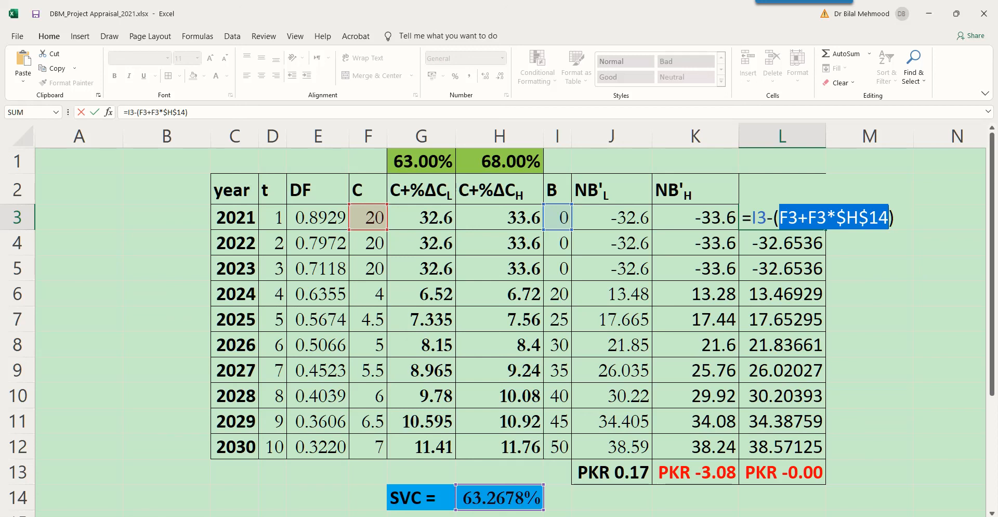
left_click_drag(752, 218, 758, 218)
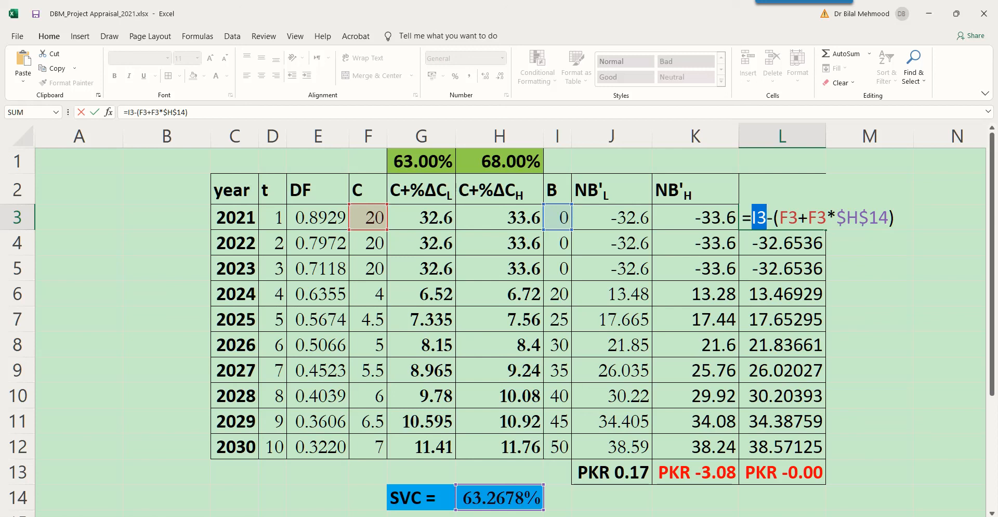
left_click_drag(774, 217, 894, 218)
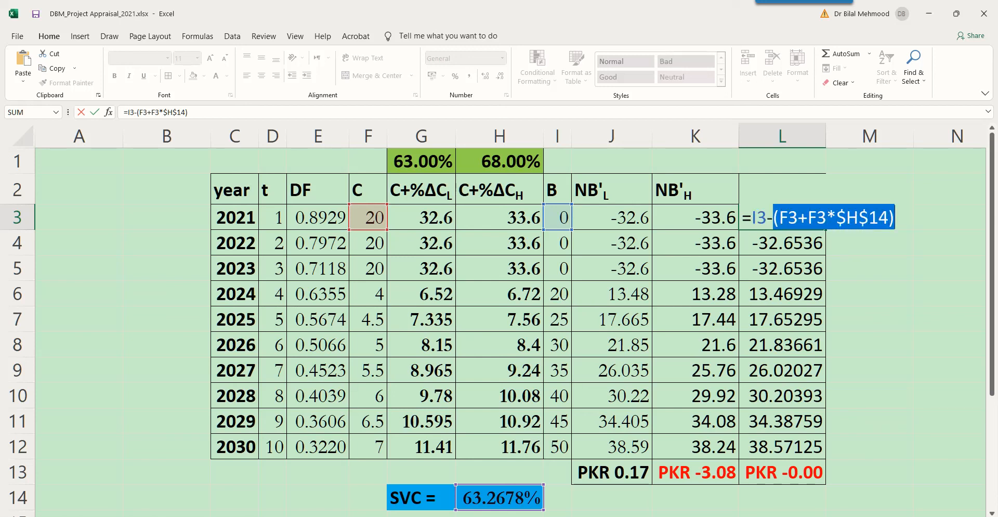
key("Escape")
Review the 2030 formula =I12-(F12+F12*$H$14) in L12 without editing it, and select the NPV cell L13 below.
key("Down")
key("Down")
key("Down")
key("Down")
key("Down")
key("Down")
key("Down")
key("Down")
key("Down")
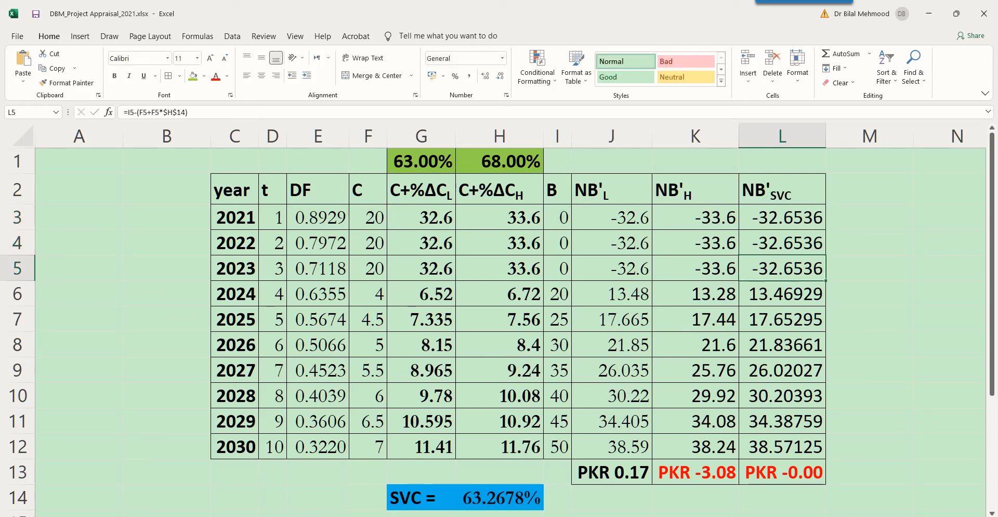
key("F2")
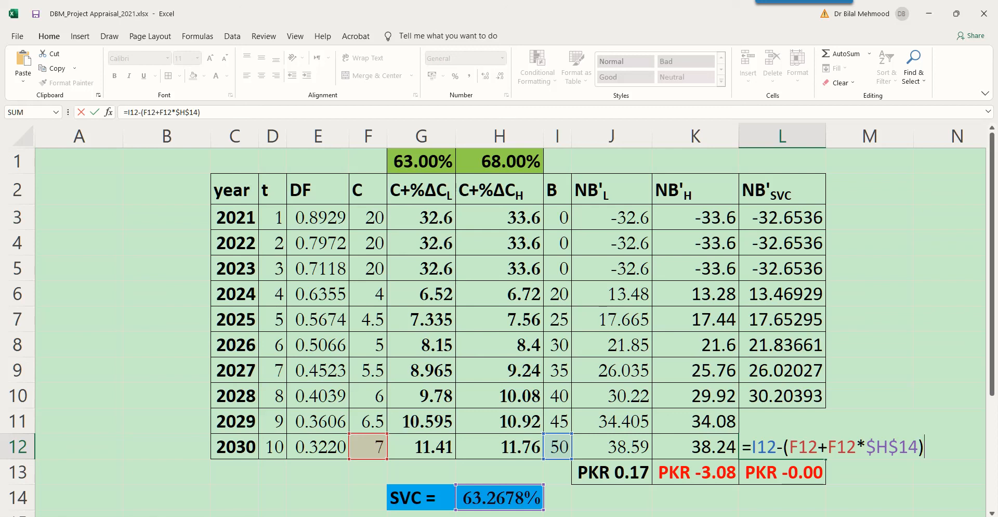
key("Escape")
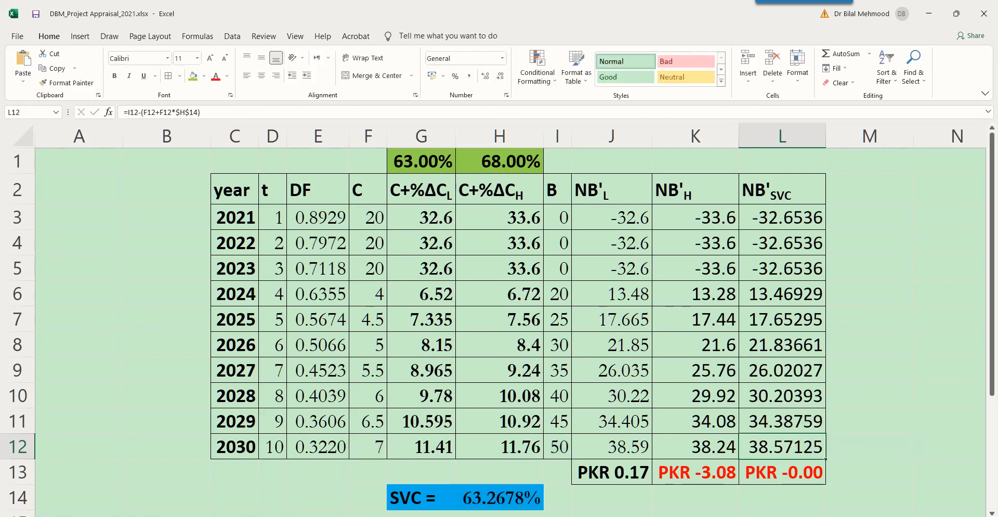
key("Down")
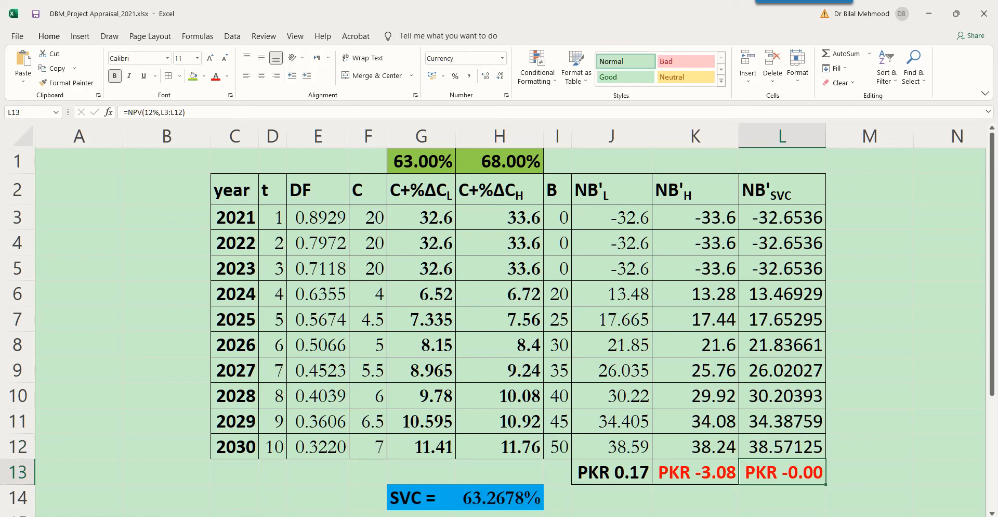